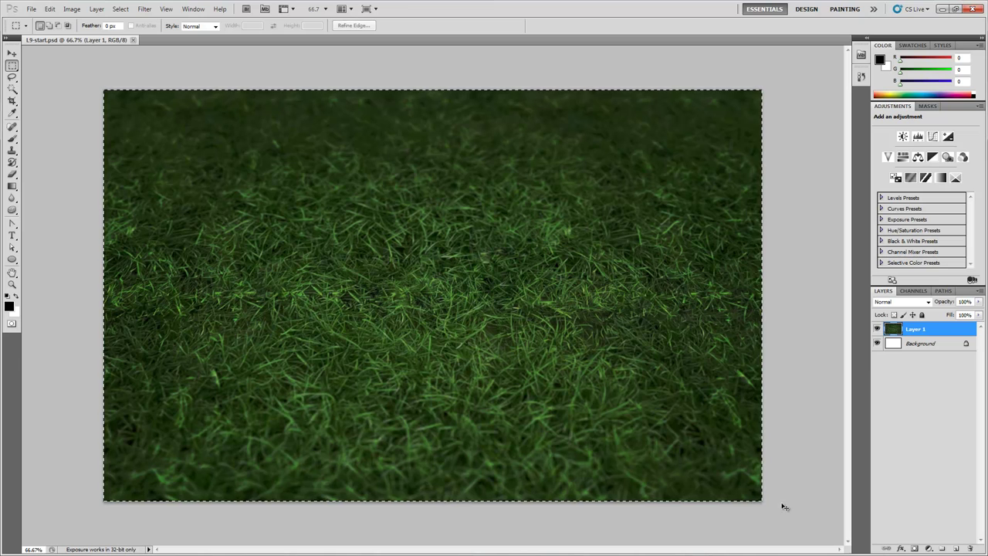
# Step: Duplicate the grass layer and scale the copy down to about half size in the upper-left corner of the canvas
pyautogui.click(14, 53)
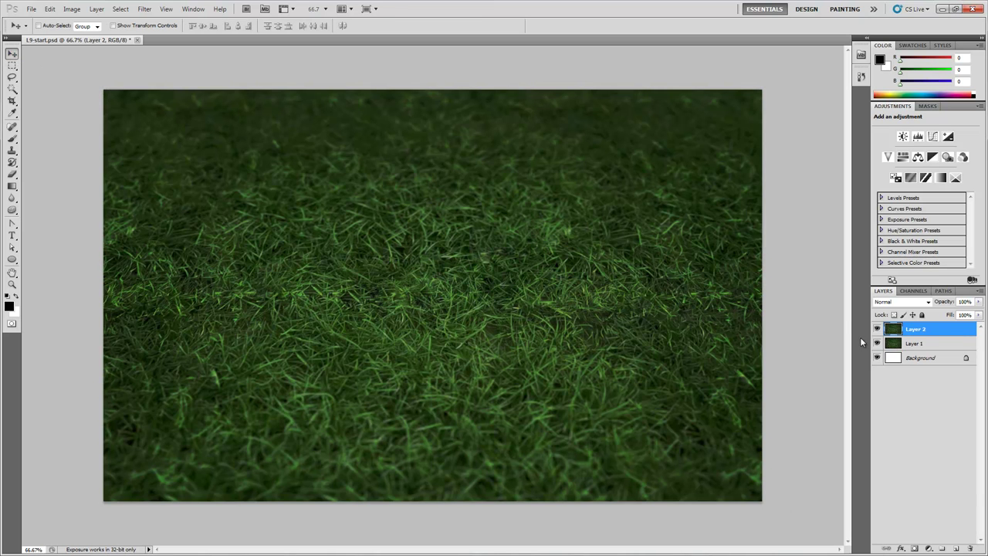
pyautogui.hotkey('ctrl', 't')
pyautogui.moveTo(763, 500); pyautogui.dragTo(410, 279)
pyautogui.press('Return')
# Step: Tile the reduced grass across the canvas as a two-by-two grid of adjoining copies
pyautogui.moveTo(276, 220); pyautogui.dragTo(554, 210)
pyautogui.keyDown('shift'); pyautogui.click(942, 349); pyautogui.keyUp('shift')
pyautogui.moveTo(635, 186); pyautogui.dragTo(622, 373)
pyautogui.hotkey('shift', 'Down')
pyautogui.press('Up')
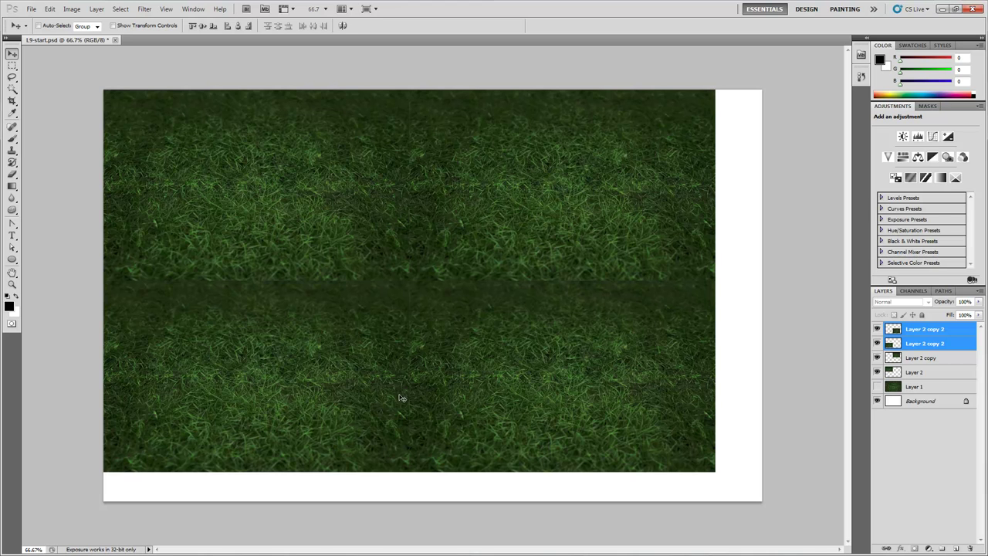
# Step: Delete the four tiled grass layers and make Layer 1 visible again
pyautogui.keyDown('shift'); pyautogui.click(915, 372); pyautogui.keyUp('shift')
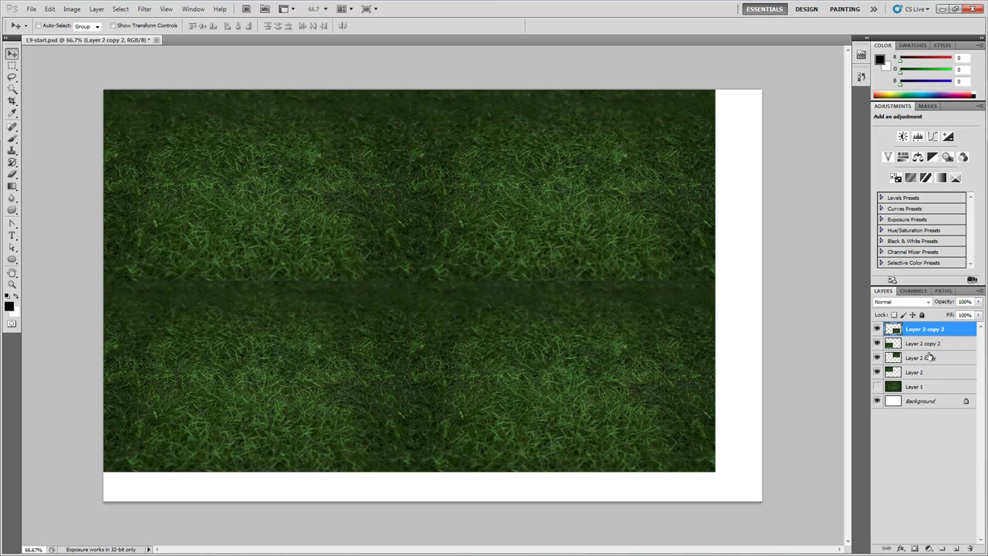
pyautogui.click(969, 549)
pyautogui.press('Return')
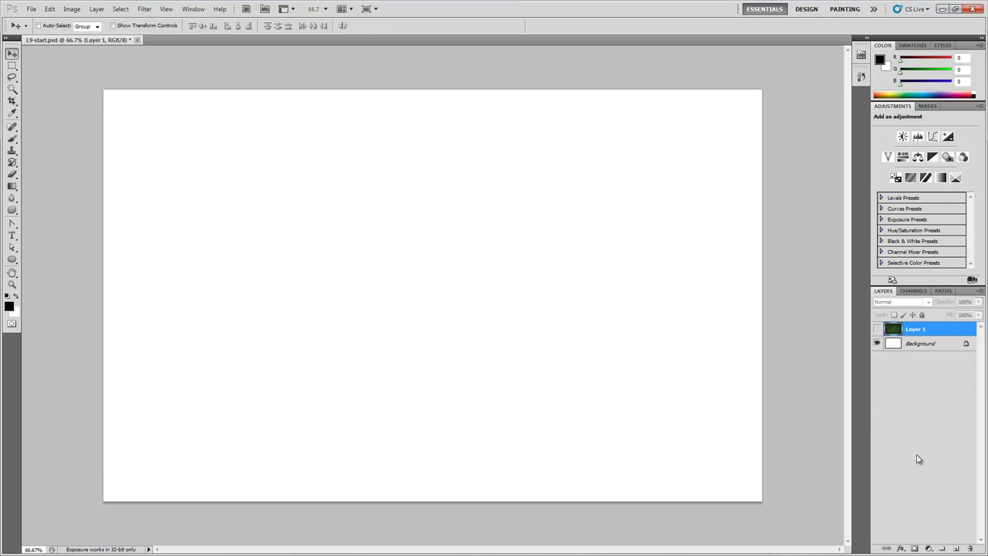
pyautogui.click(876, 329)
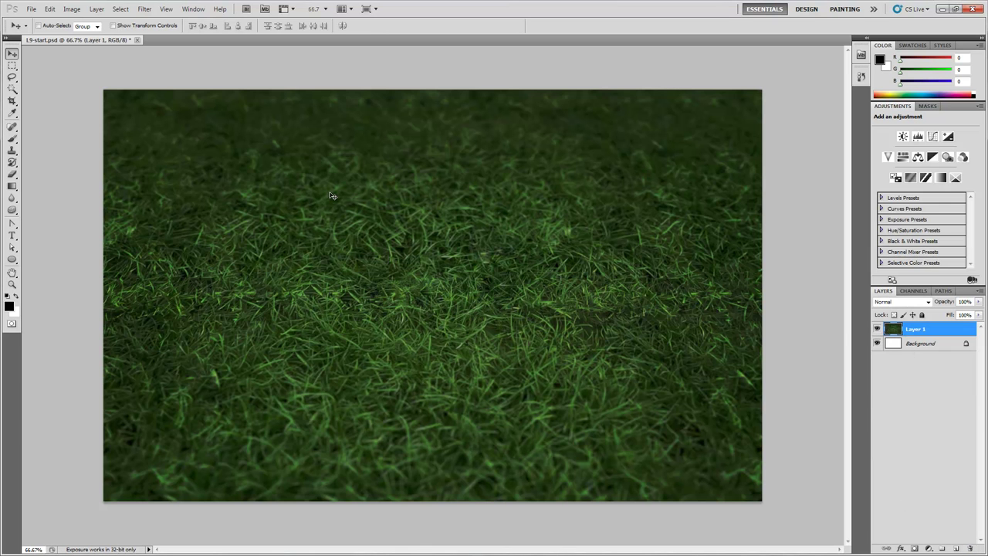
# Step: Offset Layer 1 by +1029 pixels horizontally and +573 pixels vertically with undefined areas set to Wrap Around
pyautogui.click(12, 66)
pyautogui.click(140, 10)
pyautogui.click(143, 10)
pyautogui.click(147, 10)
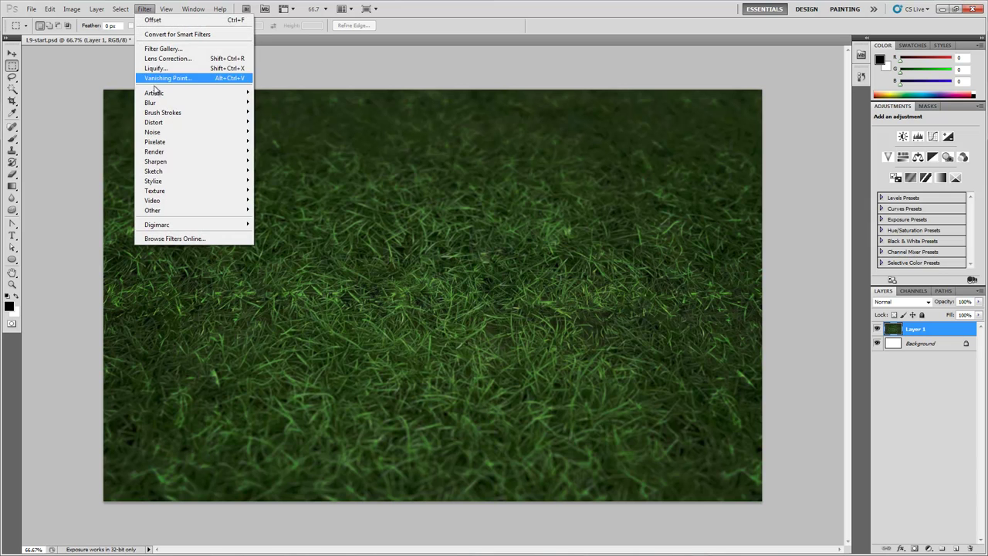
pyautogui.moveTo(176, 216)
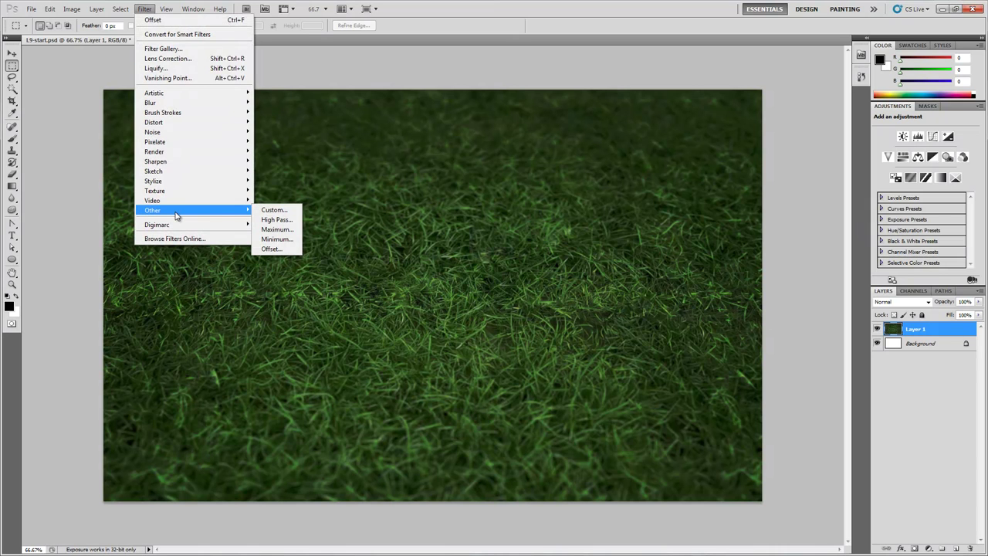
pyautogui.click(270, 248)
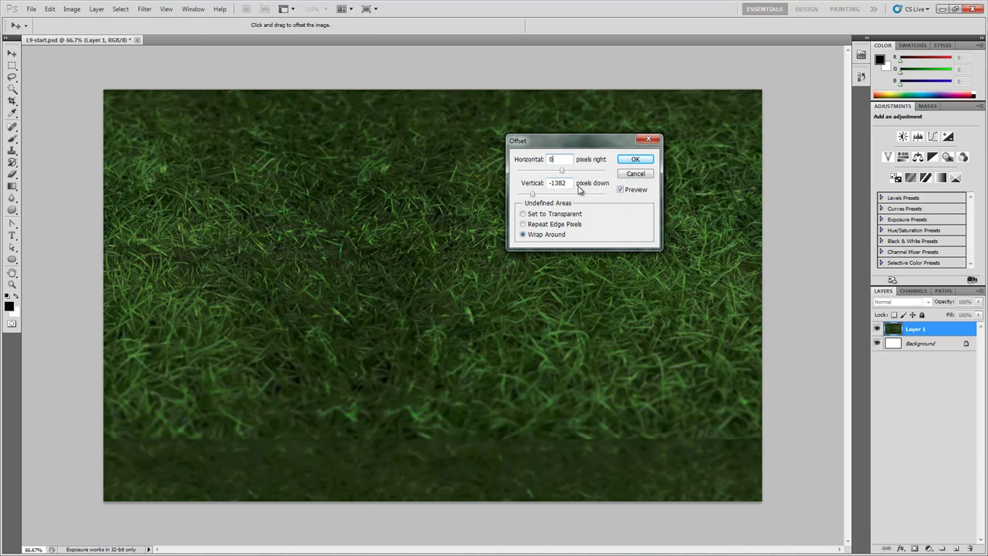
pyautogui.press('Tab')
pyautogui.write('0')
pyautogui.moveTo(565, 173); pyautogui.dragTo(574, 194)
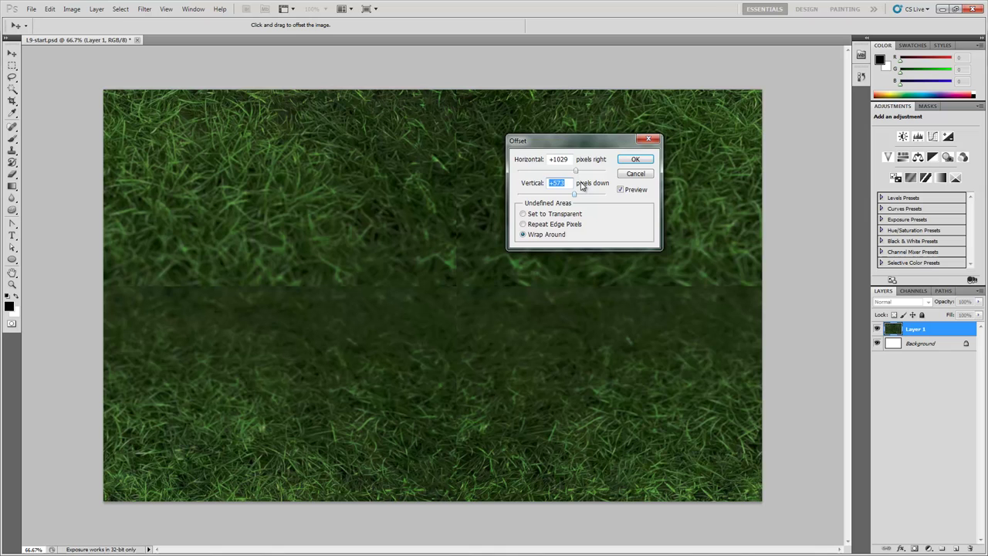
pyautogui.click(636, 159)
# Step: Try to blend the middle of the horizontal seam with the Content-Aware Spot Healing Brush
pyautogui.press('m')
pyautogui.press('j')
pyautogui.moveTo(307, 301); pyautogui.dragTo(535, 295)
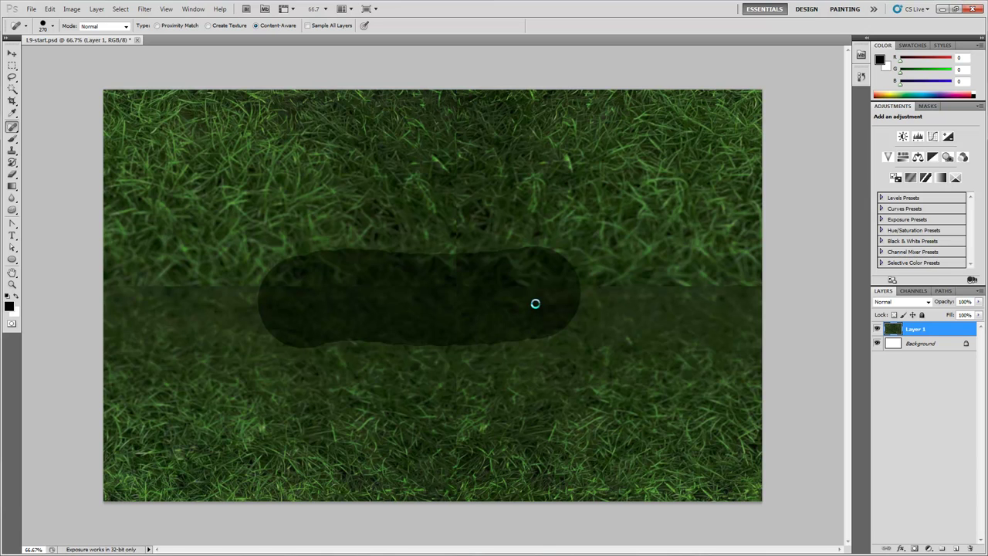
pyautogui.moveTo(535, 303); pyautogui.dragTo(532, 309)
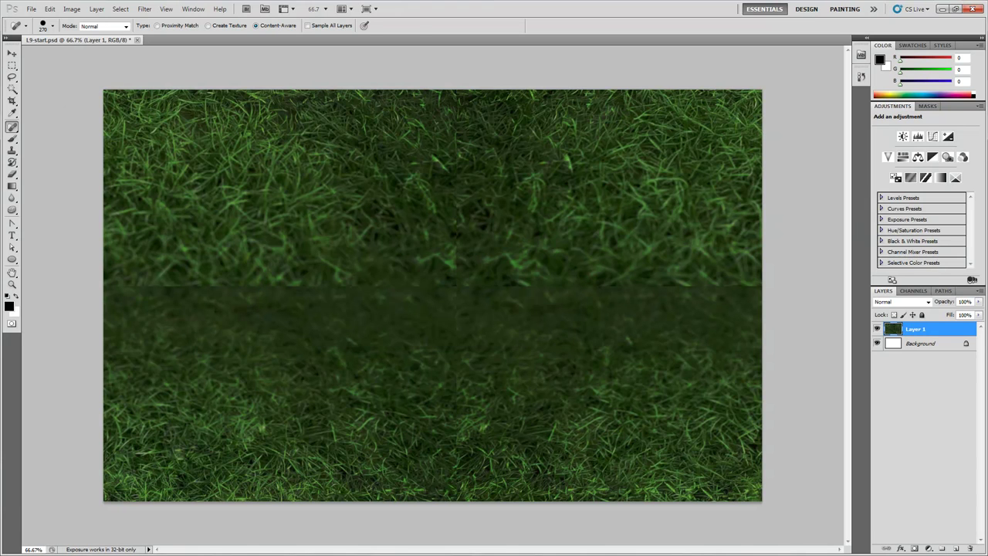
# Step: Cover the horizontal seam across the image with grass sampled from nearby using the Clone Stamp tool
pyautogui.click(13, 150)
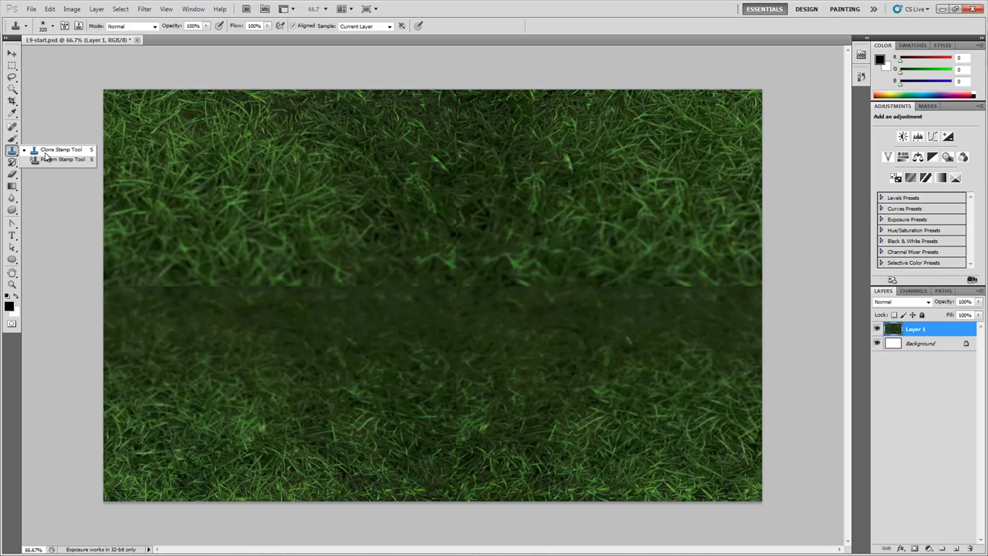
pyautogui.click(55, 154)
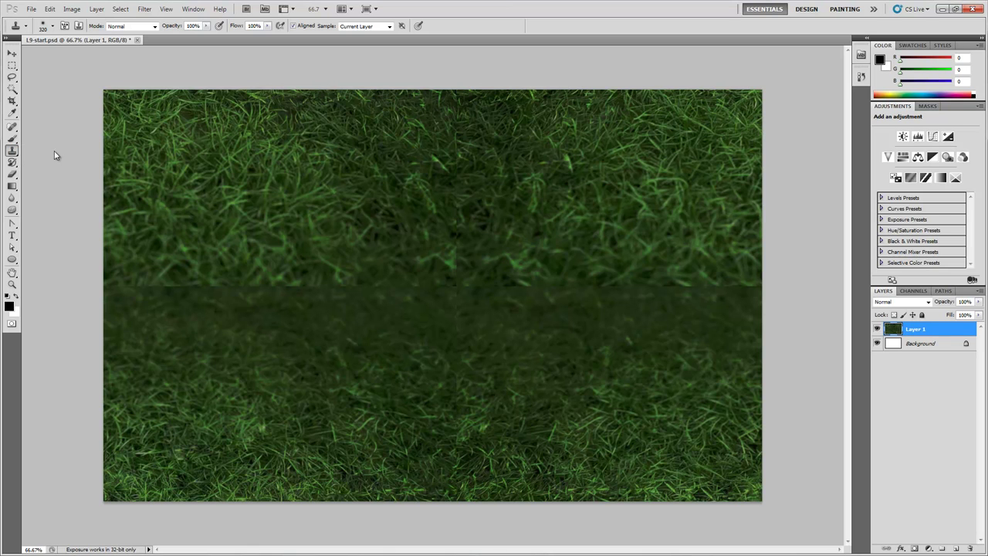
pyautogui.keyDown('alt'); pyautogui.click(605, 405); pyautogui.keyUp('alt')
pyautogui.moveTo(608, 291)
pyautogui.mouseDown()
pyautogui.moveTo(612, 298)
pyautogui.moveTo(543, 291)
pyautogui.moveTo(741, 294)
pyautogui.moveTo(664, 373)
pyautogui.mouseUp()
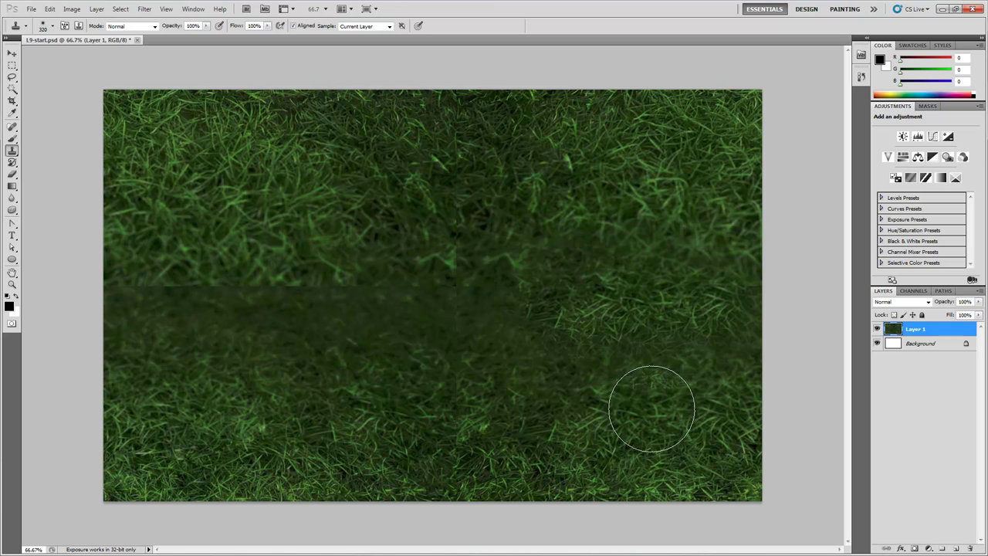
pyautogui.moveTo(271, 293)
pyautogui.mouseDown()
pyautogui.moveTo(129, 285)
pyautogui.moveTo(419, 287)
pyautogui.mouseUp()
pyautogui.moveTo(423, 431)
pyautogui.mouseDown()
pyautogui.moveTo(448, 420)
pyautogui.moveTo(445, 326)
pyautogui.mouseUp()
# Step: Clone grass over the mirrored vertical strip in the upper middle and the dark band right of centre
pyautogui.keyDown('alt'); pyautogui.click(295, 272); pyautogui.keyUp('alt')
pyautogui.moveTo(445, 258); pyautogui.dragTo(458, 126)
pyautogui.moveTo(502, 219); pyautogui.dragTo(502, 255)
pyautogui.keyDown('alt'); pyautogui.click(575, 195); pyautogui.keyUp('alt')
pyautogui.moveTo(581, 284); pyautogui.dragTo(501, 293)
pyautogui.moveTo(567, 363); pyautogui.dragTo(571, 363)
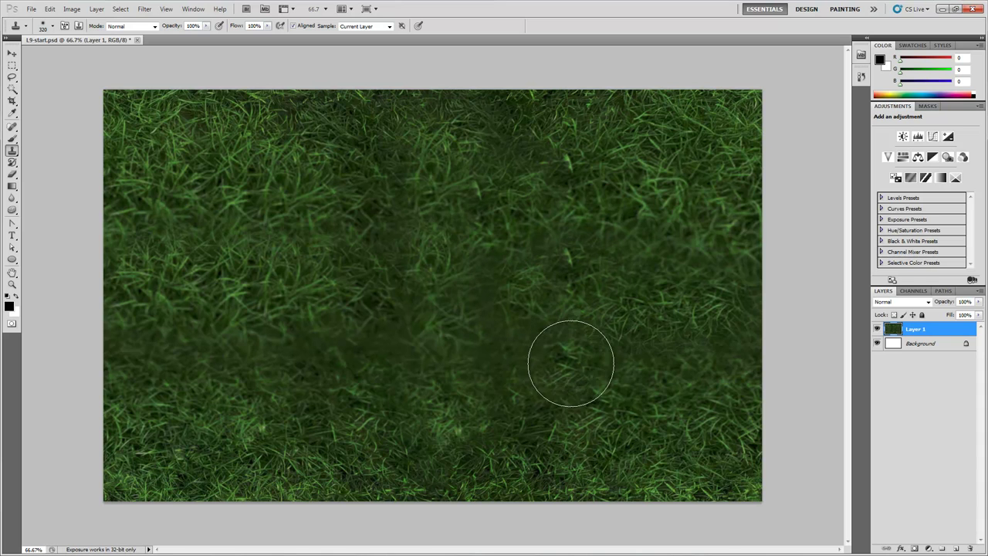
pyautogui.moveTo(659, 347); pyautogui.dragTo(644, 359)
# Step: Clone grass over the remaining patches left of centre and along the upper and lower middle of the image
pyautogui.keyDown('alt'); pyautogui.click(308, 285); pyautogui.keyUp('alt')
pyautogui.moveTo(390, 301); pyautogui.dragTo(393, 301)
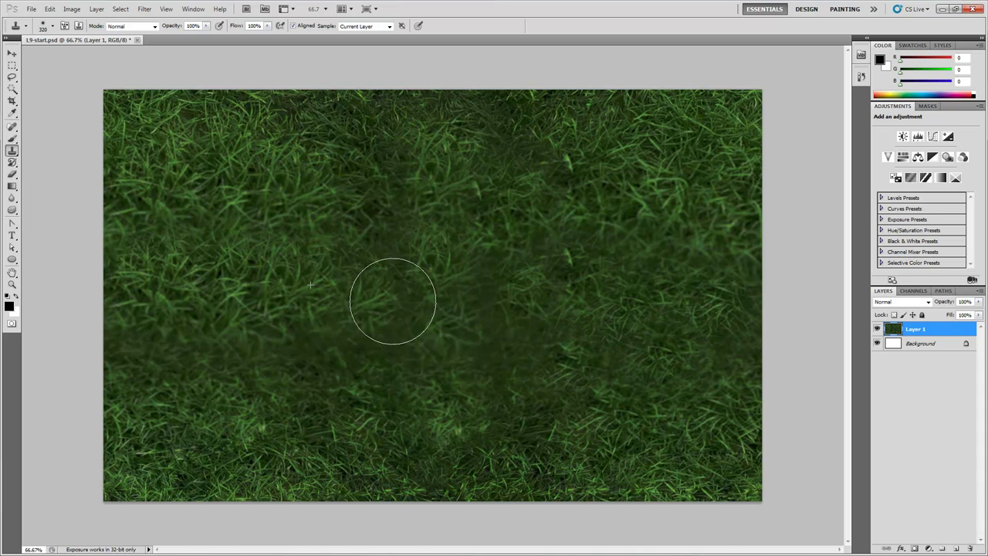
pyautogui.moveTo(350, 221)
pyautogui.mouseDown()
pyautogui.moveTo(400, 182)
pyautogui.moveTo(317, 154)
pyautogui.mouseUp()
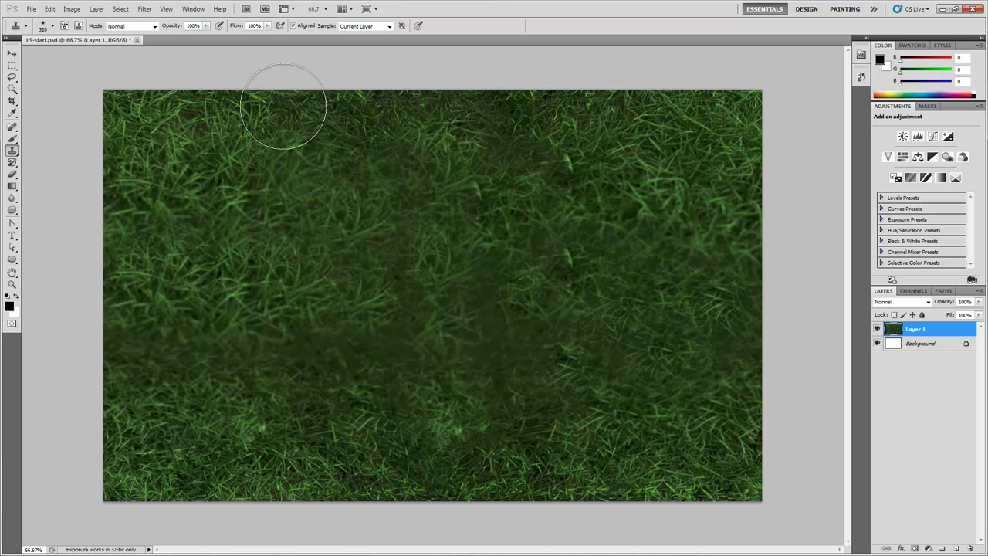
pyautogui.moveTo(283, 106); pyautogui.dragTo(538, 104)
pyautogui.keyDown('alt'); pyautogui.click(338, 405); pyautogui.keyUp('alt')
pyautogui.moveTo(392, 459); pyautogui.dragTo(491, 466)
pyautogui.keyDown('alt'); pyautogui.click(613, 462); pyautogui.keyUp('alt')
pyautogui.moveTo(302, 171); pyautogui.dragTo(285, 140)
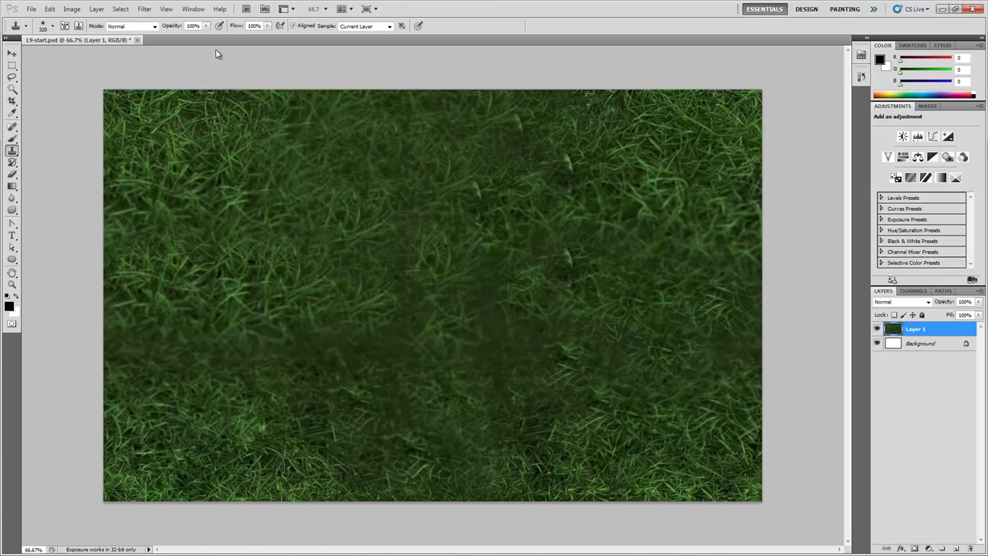
# Step: Offset Layer 1 by -168 pixels horizontally and +573 pixels vertically with Wrap Around
pyautogui.click(145, 9)
pyautogui.moveTo(231, 210)
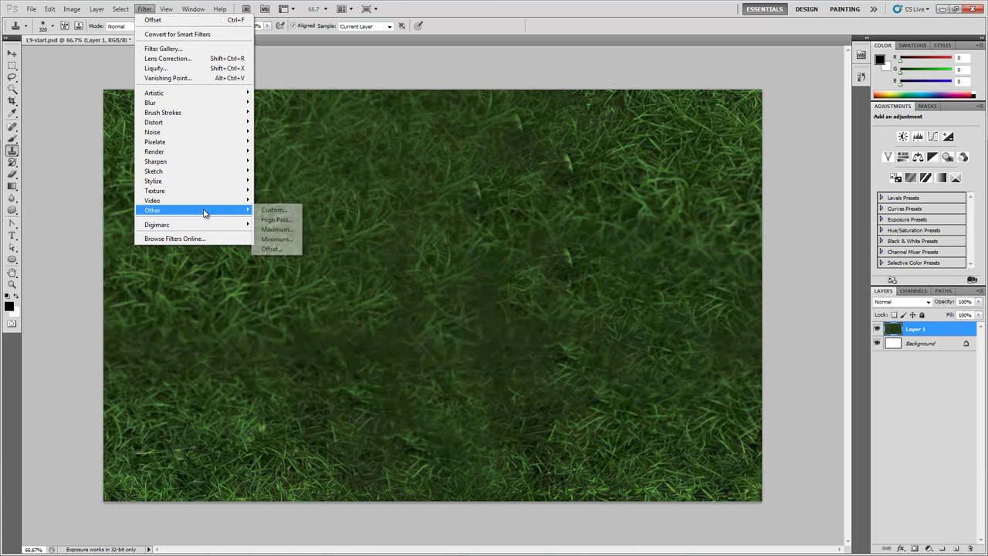
pyautogui.click(280, 249)
pyautogui.moveTo(574, 171); pyautogui.dragTo(570, 174)
pyautogui.click(635, 160)
# Step: Clone grass over the newly exposed horizontal seam and the dark patches through the middle of the image
pyautogui.press('s')
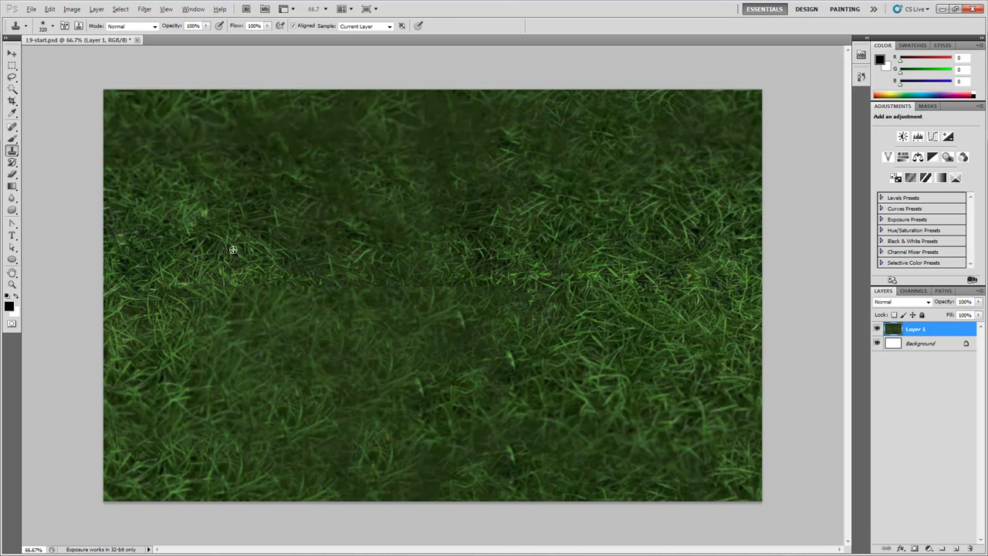
pyautogui.moveTo(250, 272)
pyautogui.mouseDown()
pyautogui.moveTo(305, 289)
pyautogui.moveTo(625, 295)
pyautogui.mouseUp()
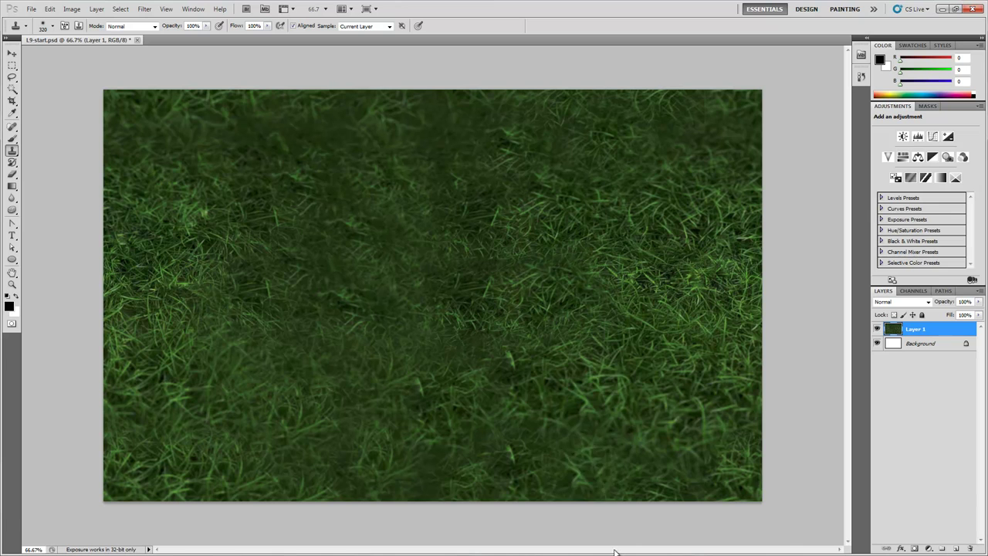
pyautogui.keyDown('alt'); pyautogui.click(554, 389); pyautogui.keyUp('alt')
pyautogui.moveTo(499, 282); pyautogui.dragTo(490, 256)
pyautogui.keyDown('alt'); pyautogui.click(553, 401); pyautogui.keyUp('alt')
pyautogui.moveTo(441, 335); pyautogui.dragTo(321, 335)
pyautogui.moveTo(479, 404); pyautogui.dragTo(559, 386)
# Step: Offset Layer 1 by -168 pixels horizontally and +409 pixels vertically with Wrap Around
pyautogui.click(144, 8)
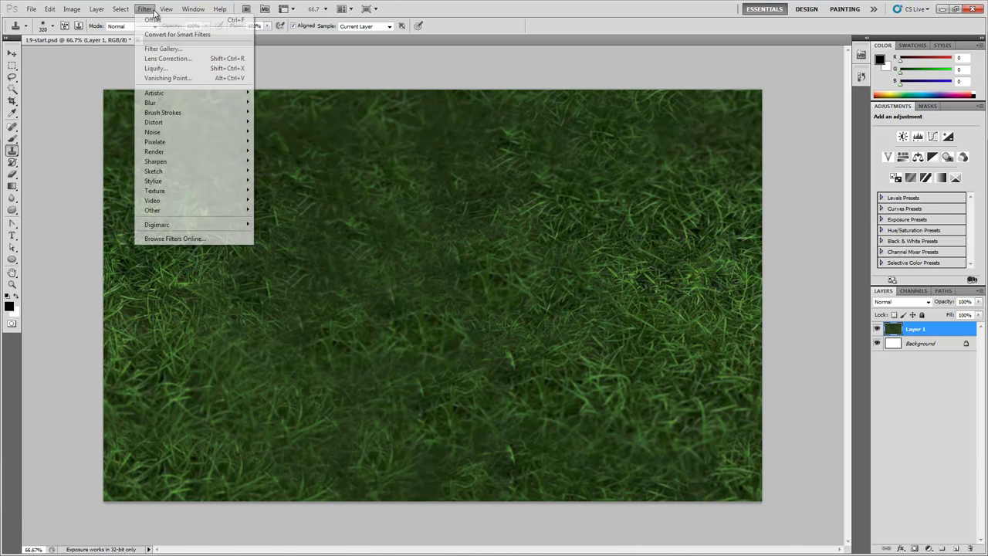
pyautogui.moveTo(160, 212)
pyautogui.click(262, 247)
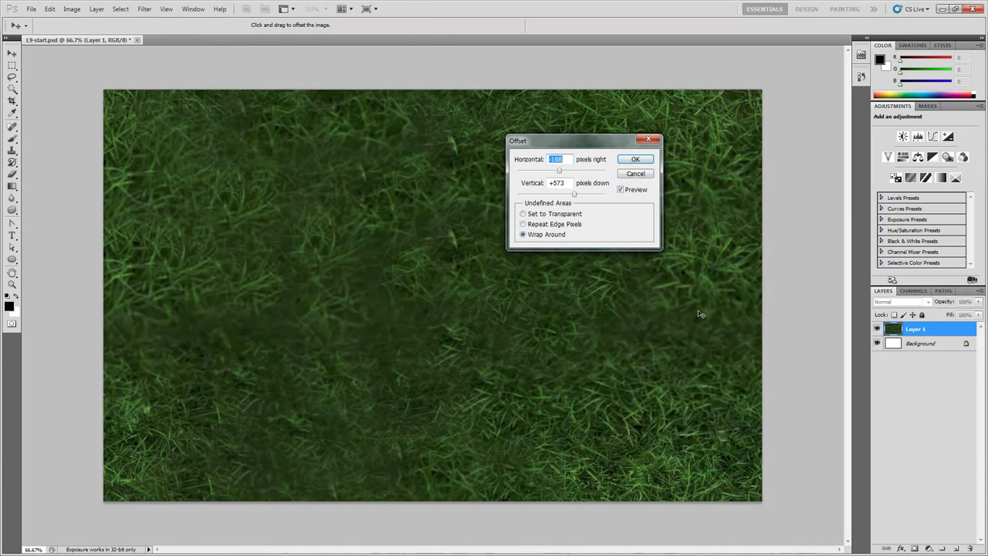
pyautogui.click(567, 198)
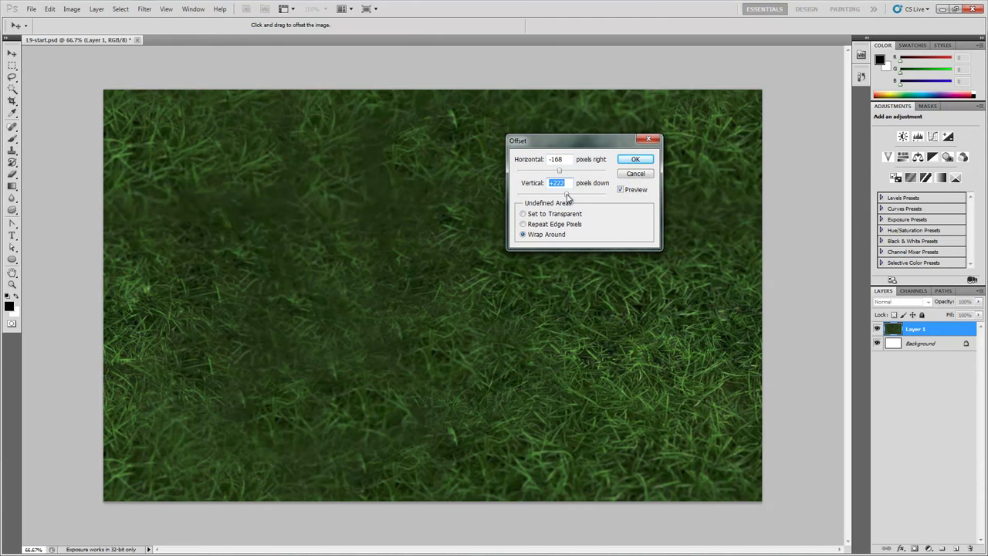
pyautogui.moveTo(563, 197); pyautogui.dragTo(570, 198)
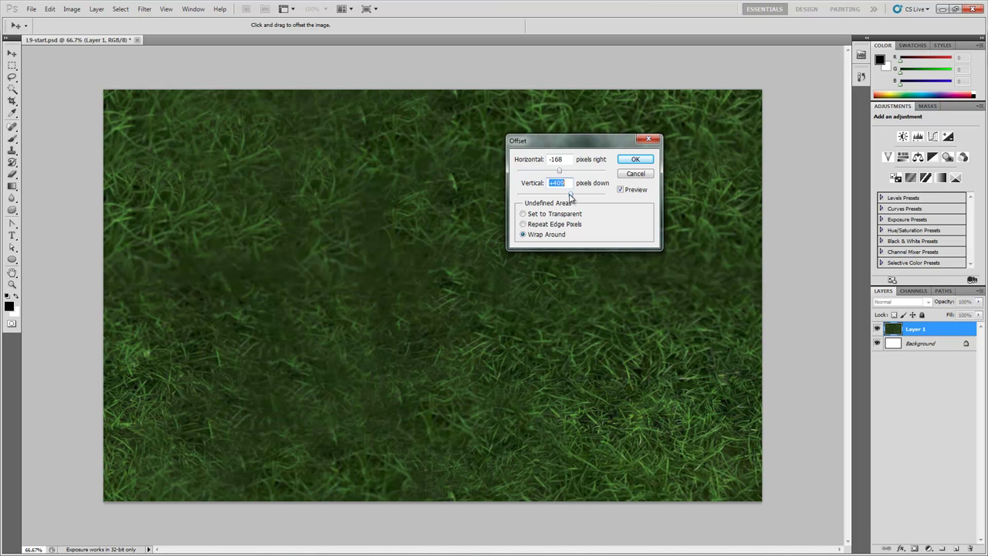
pyautogui.click(635, 160)
# Step: Clone grass from the upper half over the dark, blurry patches at the centre and right of centre
pyautogui.press('s')
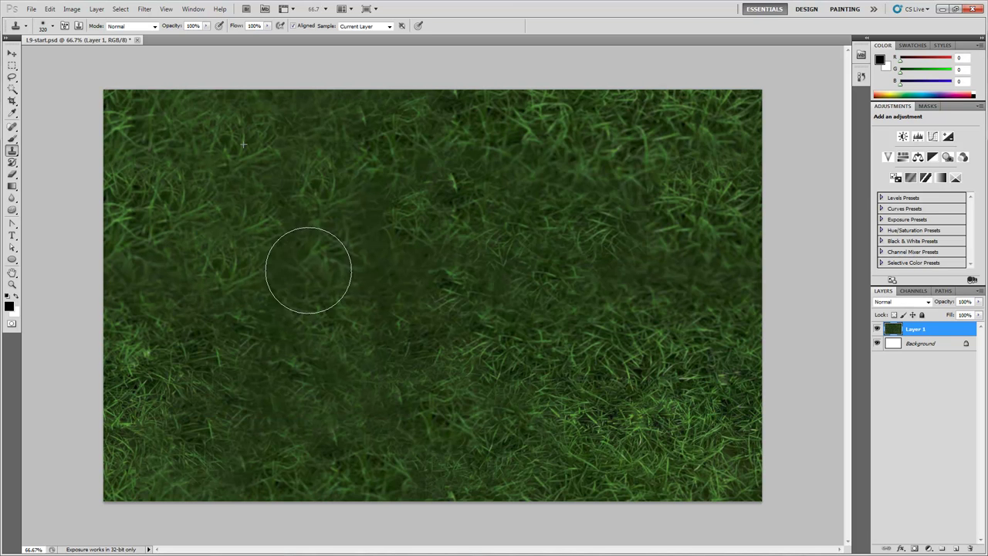
pyautogui.keyDown('alt'); pyautogui.click(309, 186); pyautogui.keyUp('alt')
pyautogui.moveTo(392, 229); pyautogui.dragTo(420, 240)
pyautogui.keyDown('alt'); pyautogui.click(578, 198); pyautogui.keyUp('alt')
pyautogui.moveTo(645, 251)
pyautogui.mouseDown()
pyautogui.moveTo(645, 260)
pyautogui.moveTo(644, 189)
pyautogui.mouseUp()
pyautogui.keyDown('alt'); pyautogui.click(521, 183); pyautogui.keyUp('alt')
pyautogui.moveTo(656, 262)
pyautogui.mouseDown()
pyautogui.moveTo(651, 206)
pyautogui.moveTo(643, 285)
pyautogui.moveTo(507, 275)
pyautogui.mouseUp()
# Step: Clone sharp grass from the lower-right area over the blurry patches right of centre and at the middle
pyautogui.keyDown('alt'); pyautogui.click(666, 407); pyautogui.keyUp('alt')
pyautogui.keyDown('alt'); pyautogui.click(639, 391); pyautogui.keyUp('alt')
pyautogui.moveTo(585, 243); pyautogui.dragTo(528, 204)
pyautogui.click(672, 278)
pyautogui.keyDown('alt'); pyautogui.click(699, 234); pyautogui.keyUp('alt')
pyautogui.moveTo(695, 292)
pyautogui.mouseDown()
pyautogui.moveTo(686, 254)
pyautogui.moveTo(685, 287)
pyautogui.mouseUp()
pyautogui.keyDown('alt'); pyautogui.click(651, 375); pyautogui.keyUp('alt')
pyautogui.moveTo(476, 333); pyautogui.dragTo(453, 338)
# Step: Clone sharper grass over the blurry area around the centre and left of it, undoing the misplaced dab
pyautogui.keyDown('alt'); pyautogui.click(351, 371); pyautogui.keyUp('alt')
pyautogui.click(418, 269)
pyautogui.moveTo(418, 269); pyautogui.dragTo(389, 237)
pyautogui.click(469, 344)
pyautogui.hotkey('ctrl', 'z')
pyautogui.keyDown('alt'); pyautogui.click(552, 338); pyautogui.keyUp('alt')
pyautogui.moveTo(467, 272); pyautogui.dragTo(430, 248)
pyautogui.click(366, 222)
pyautogui.keyDown('alt'); pyautogui.click(549, 392); pyautogui.keyUp('alt')
pyautogui.moveTo(438, 316); pyautogui.dragTo(382, 277)
# Step: Clone sharp grass from the lower right onto the upper-left area and just below the centre
pyautogui.keyDown('alt'); pyautogui.click(666, 434); pyautogui.keyUp('alt')
pyautogui.moveTo(197, 178)
pyautogui.mouseDown()
pyautogui.moveTo(192, 244)
pyautogui.moveTo(275, 315)
pyautogui.moveTo(271, 190)
pyautogui.mouseUp()
pyautogui.keyDown('alt'); pyautogui.click(183, 186); pyautogui.keyUp('alt')
pyautogui.keyDown('alt'); pyautogui.click(617, 389); pyautogui.keyUp('alt')
pyautogui.moveTo(503, 335); pyautogui.dragTo(485, 345)
# Step: Clone sharp grass over the blurry upper-right area and touch up a patch in the lower middle
pyautogui.keyDown('alt'); pyautogui.click(623, 391); pyautogui.keyUp('alt')
pyautogui.moveTo(599, 213)
pyautogui.mouseDown()
pyautogui.moveTo(554, 187)
pyautogui.moveTo(503, 214)
pyautogui.mouseUp()
pyautogui.keyDown('alt'); pyautogui.click(669, 382); pyautogui.keyUp('alt')
pyautogui.moveTo(628, 183)
pyautogui.mouseDown()
pyautogui.moveTo(615, 154)
pyautogui.moveTo(532, 148)
pyautogui.mouseUp()
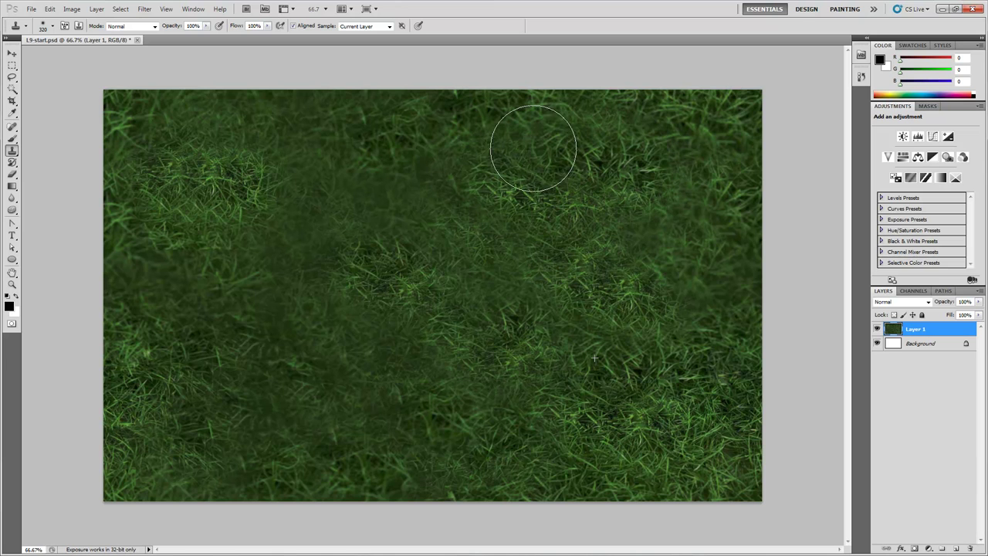
pyautogui.keyDown('alt'); pyautogui.click(675, 424); pyautogui.keyUp('alt')
pyautogui.moveTo(652, 269)
pyautogui.mouseDown()
pyautogui.moveTo(669, 199)
pyautogui.moveTo(686, 181)
pyautogui.moveTo(681, 147)
pyautogui.mouseUp()
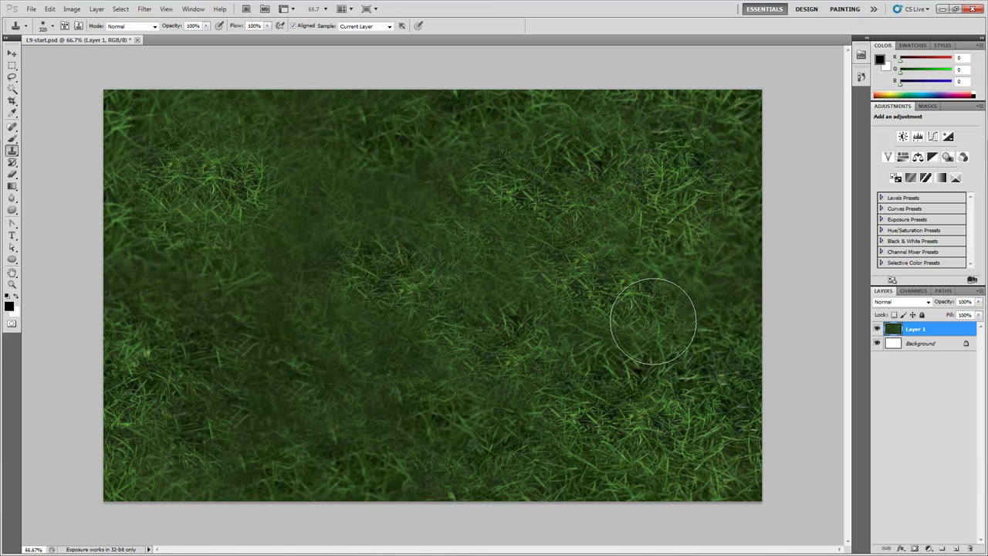
pyautogui.moveTo(472, 429); pyautogui.dragTo(446, 422)
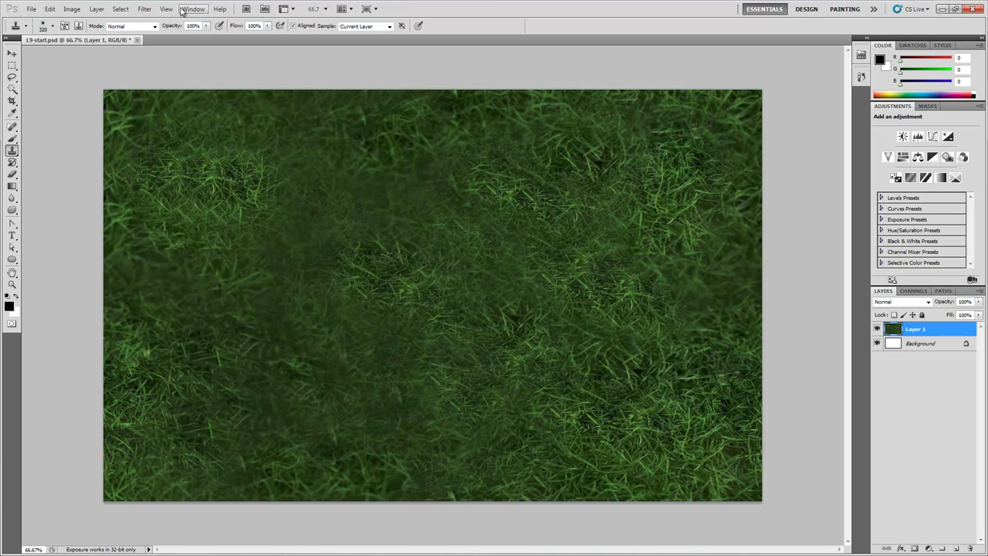
# Step: Offset Layer 1 by -168 pixels horizontally and +480 pixels vertically with Wrap Around
pyautogui.doubleClick(144, 4)
pyautogui.click(146, 9)
pyautogui.click(438, 14)
pyautogui.doubleClick(439, 14)
pyautogui.click(144, 9)
pyautogui.moveTo(177, 210)
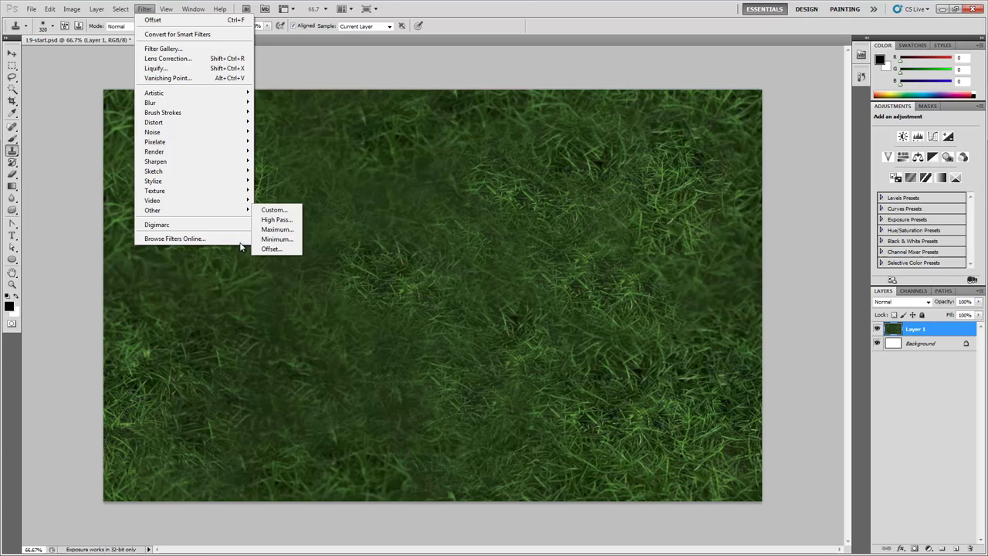
pyautogui.click(280, 250)
pyautogui.moveTo(576, 197); pyautogui.dragTo(577, 197)
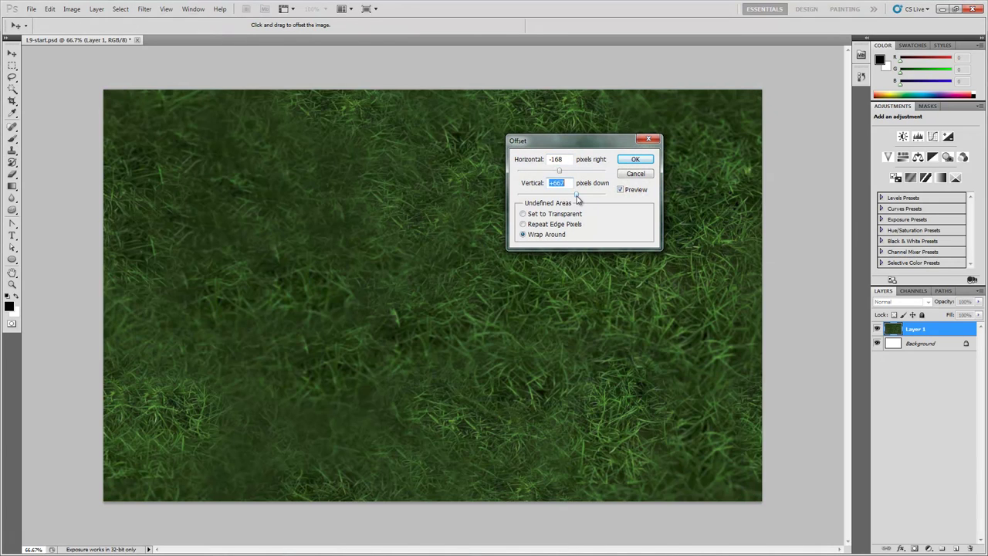
pyautogui.click(572, 196)
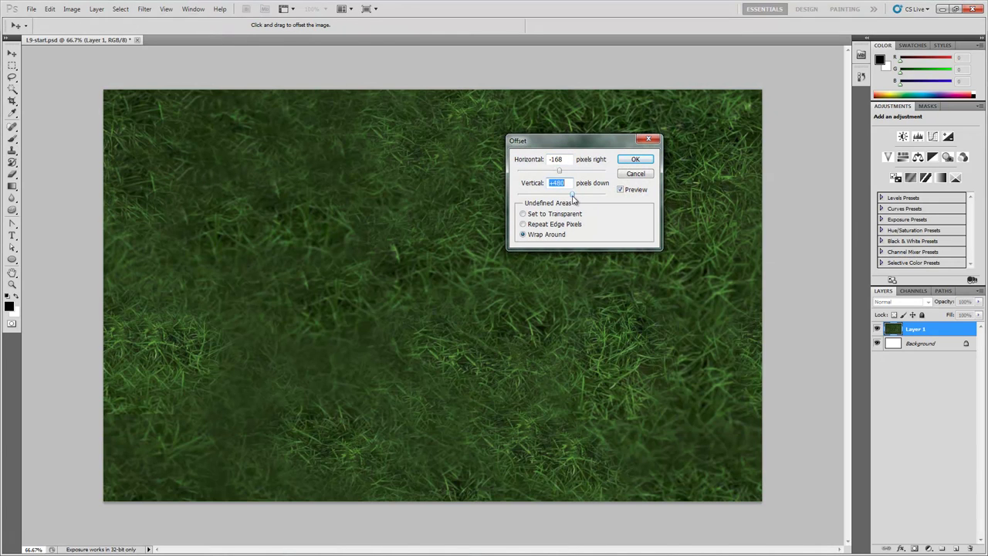
pyautogui.click(635, 160)
# Step: Clone grass over the blurry patches at the left and centre of the shifted texture
pyautogui.press('s')
pyautogui.moveTo(304, 319); pyautogui.dragTo(283, 267)
pyautogui.keyDown('alt'); pyautogui.click(435, 354); pyautogui.keyUp('alt')
pyautogui.moveTo(417, 255); pyautogui.dragTo(471, 278)
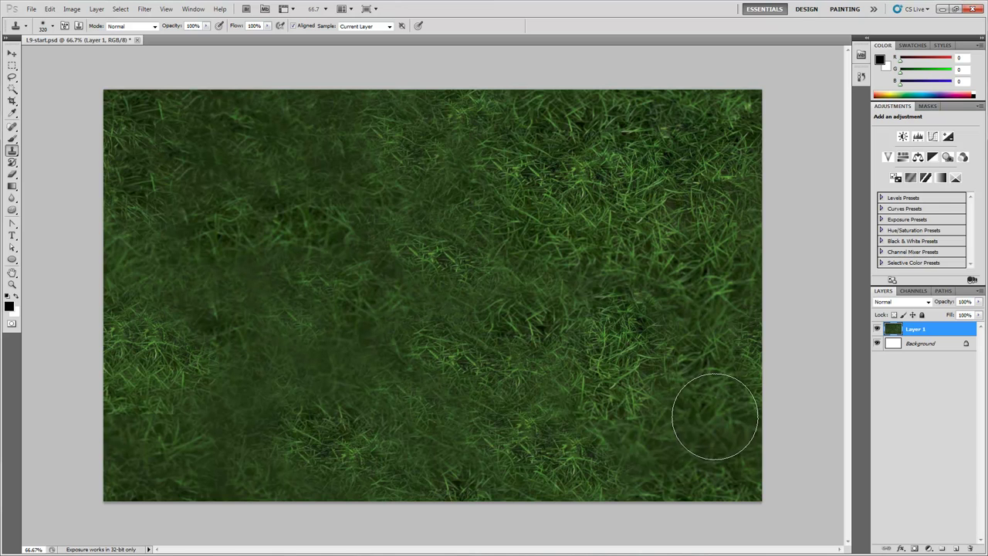
# Step: Offset Layer 1 by -655 pixels horizontally and +1041 pixels vertically with Wrap Around
pyautogui.click(144, 8)
pyautogui.moveTo(182, 215)
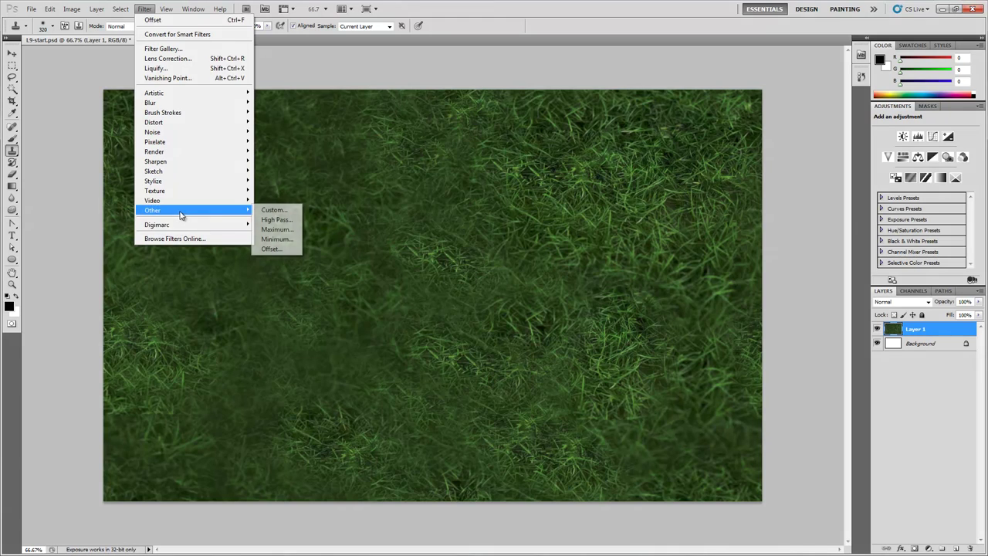
pyautogui.click(271, 249)
pyautogui.moveTo(575, 195); pyautogui.dragTo(554, 173)
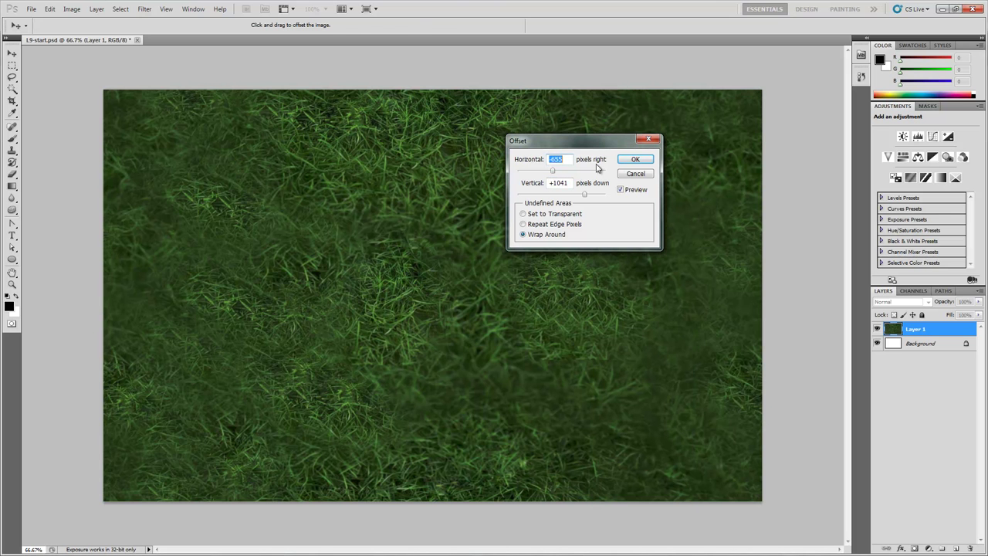
pyautogui.click(627, 162)
# Step: Clone sharp grass over the blurry patches at the centre and upper right of the offset texture
pyautogui.press('s')
pyautogui.keyDown('alt'); pyautogui.click(297, 279); pyautogui.keyUp('alt')
pyautogui.moveTo(475, 262)
pyautogui.mouseDown()
pyautogui.moveTo(484, 194)
pyautogui.moveTo(412, 267)
pyautogui.moveTo(549, 391)
pyautogui.mouseUp()
pyautogui.keyDown('alt'); pyautogui.click(437, 290); pyautogui.keyUp('alt')
pyautogui.moveTo(512, 244)
pyautogui.mouseDown()
pyautogui.moveTo(560, 198)
pyautogui.moveTo(664, 197)
pyautogui.mouseUp()
# Step: Copy the whole of Layer 1, hide it, and paste the copy as a new layer
pyautogui.hotkey('ctrl', 'a')
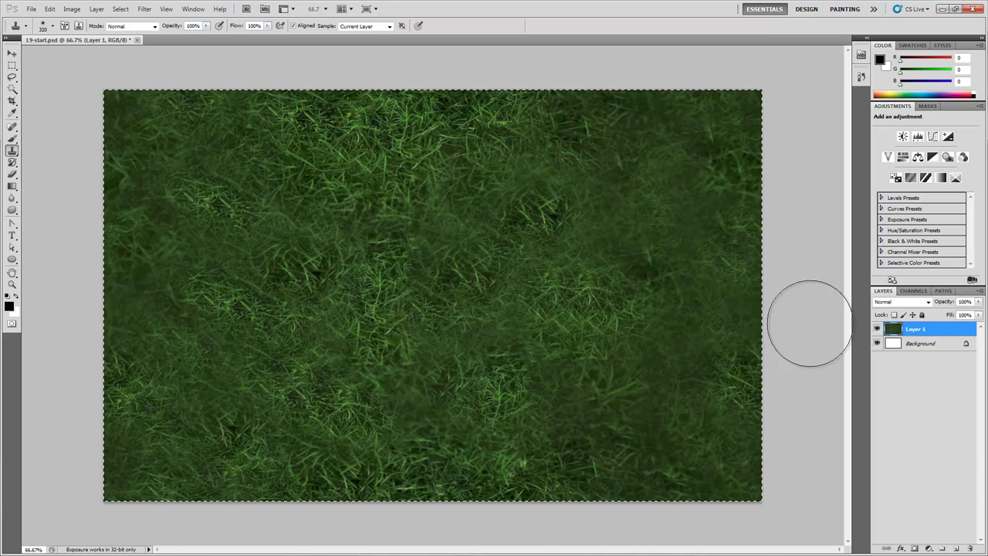
pyautogui.click(877, 330)
pyautogui.hotkey('ctrl', 'v')
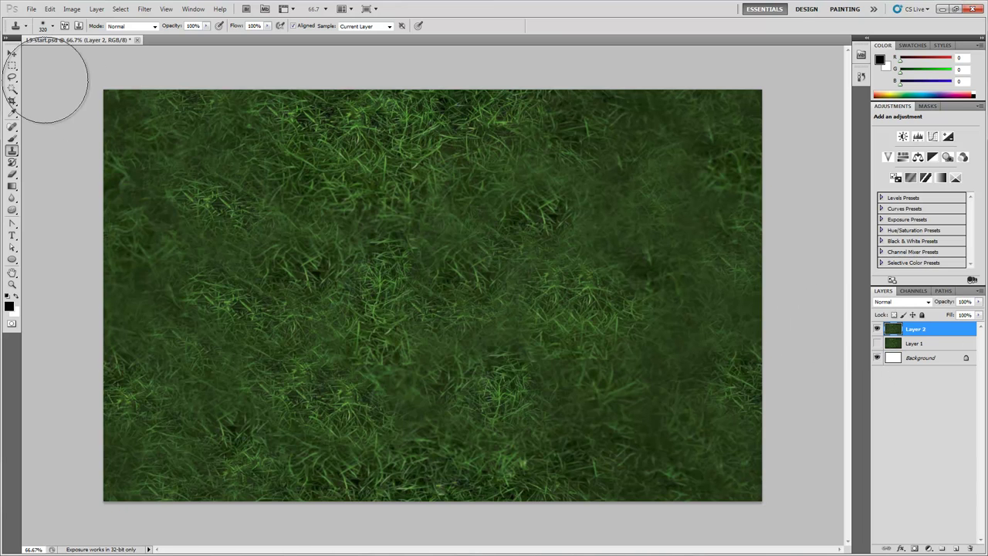
# Step: Scale the pasted grass layer proportionally to about 31%, keeping it in the canvas's upper-left corner
pyautogui.click(13, 53)
pyautogui.hotkey('ctrl', 't')
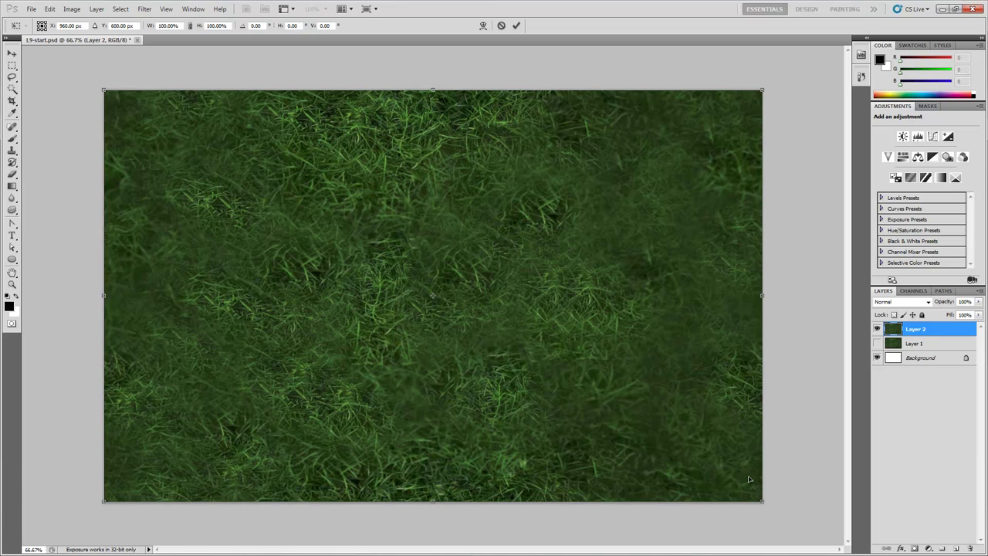
pyautogui.moveTo(762, 500); pyautogui.dragTo(247, 319)
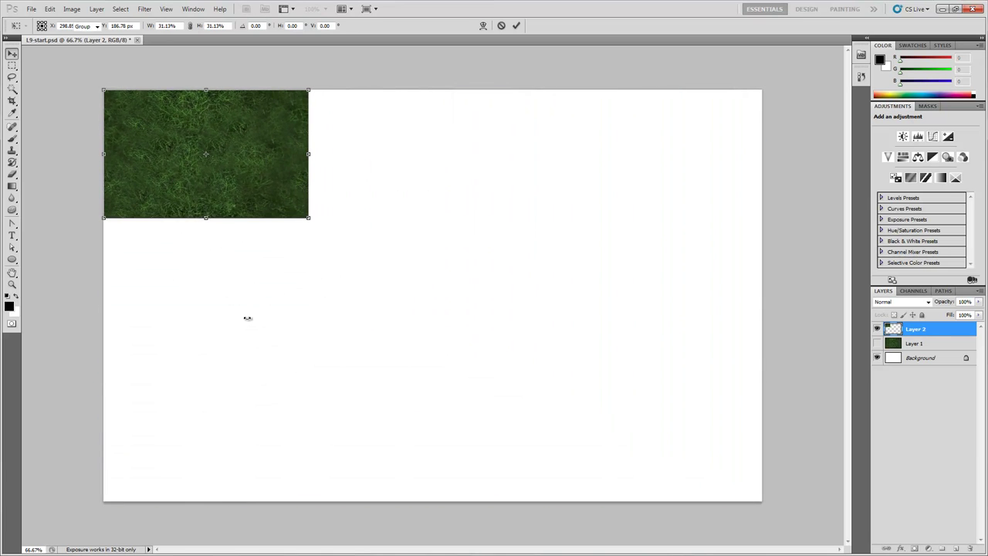
pyautogui.press('Return')
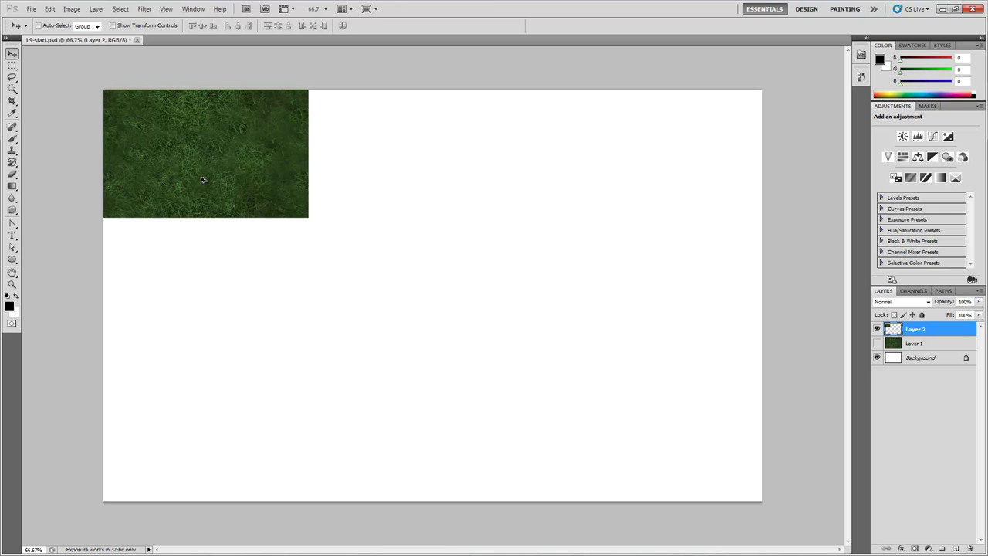
# Step: Duplicate the small grass tile to its right and nudge the copy flush against the first tile without a gap
pyautogui.moveTo(169, 186); pyautogui.dragTo(390, 187)
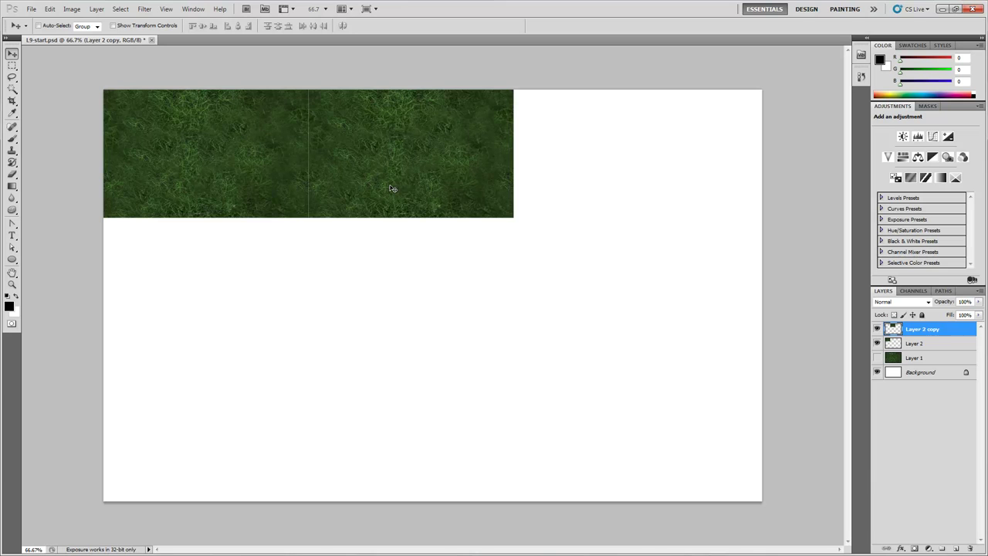
pyautogui.press('Right')
pyautogui.press('Down')
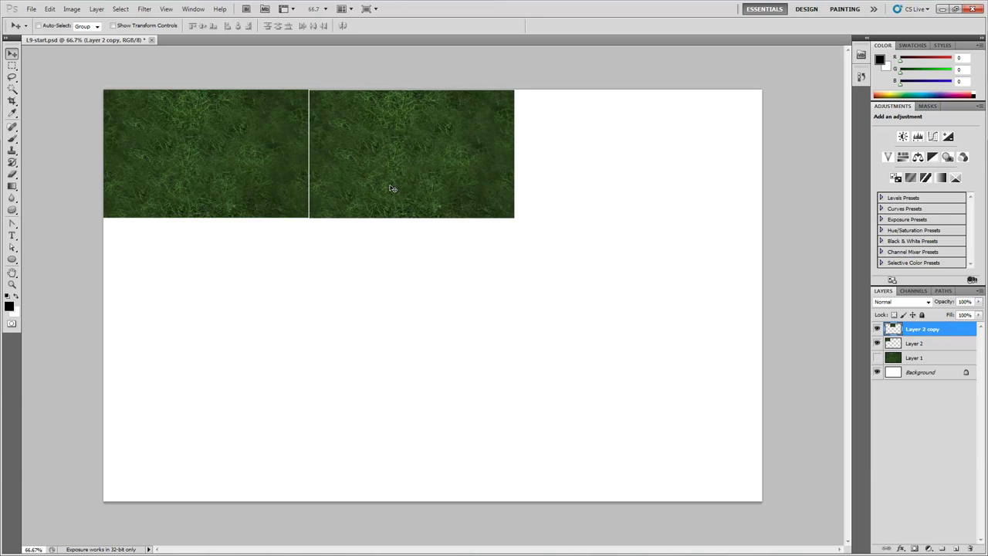
pyautogui.press('Right')
pyautogui.press('z')
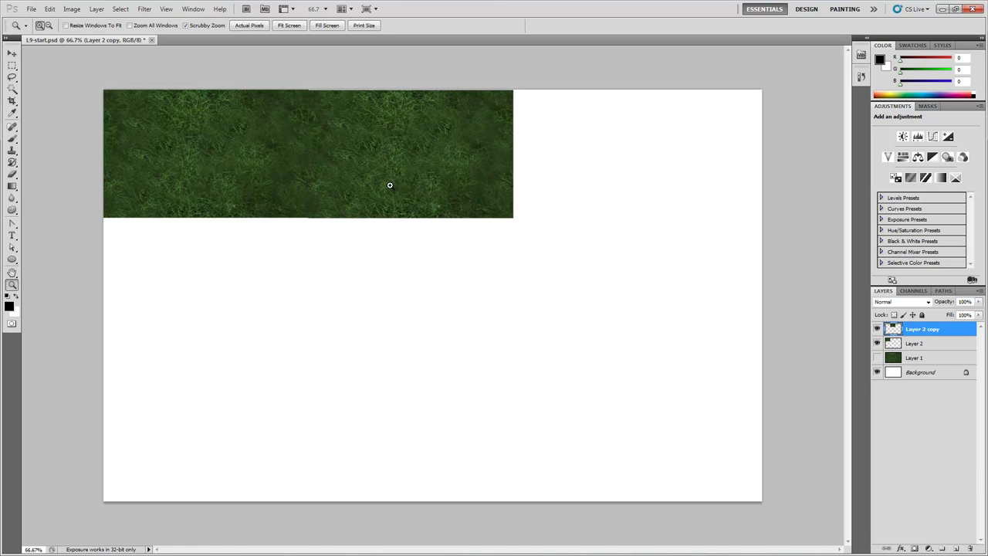
pyautogui.click(314, 102)
pyautogui.click(314, 103)
pyautogui.scroll(3, 308, 105)
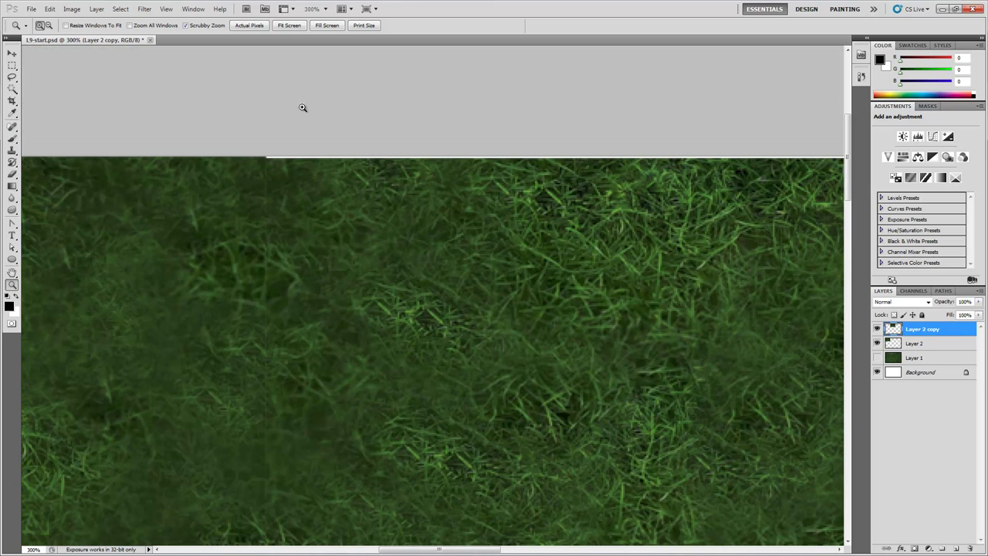
pyautogui.click(12, 54)
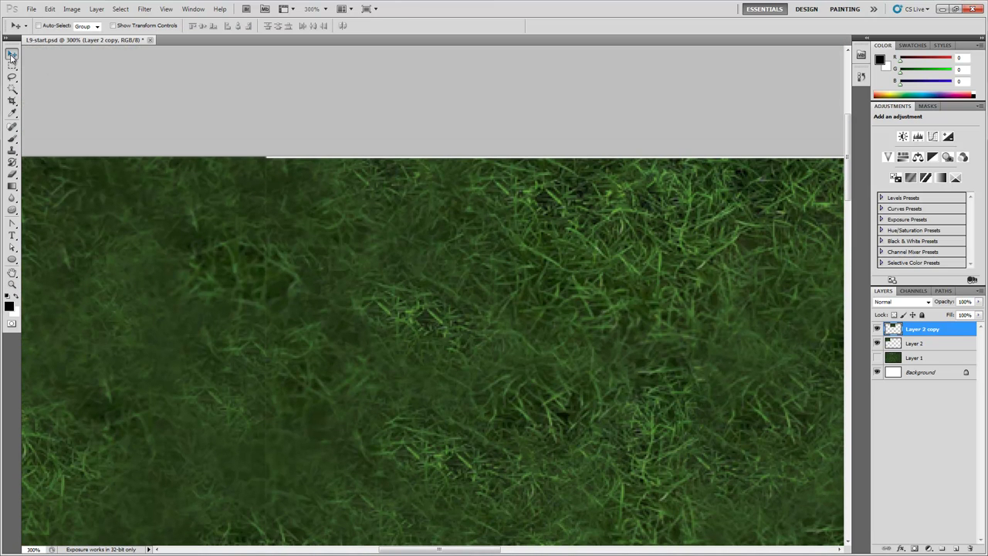
pyautogui.press('z')
pyautogui.keyDown('alt'); pyautogui.click(509, 301); pyautogui.keyUp('alt')
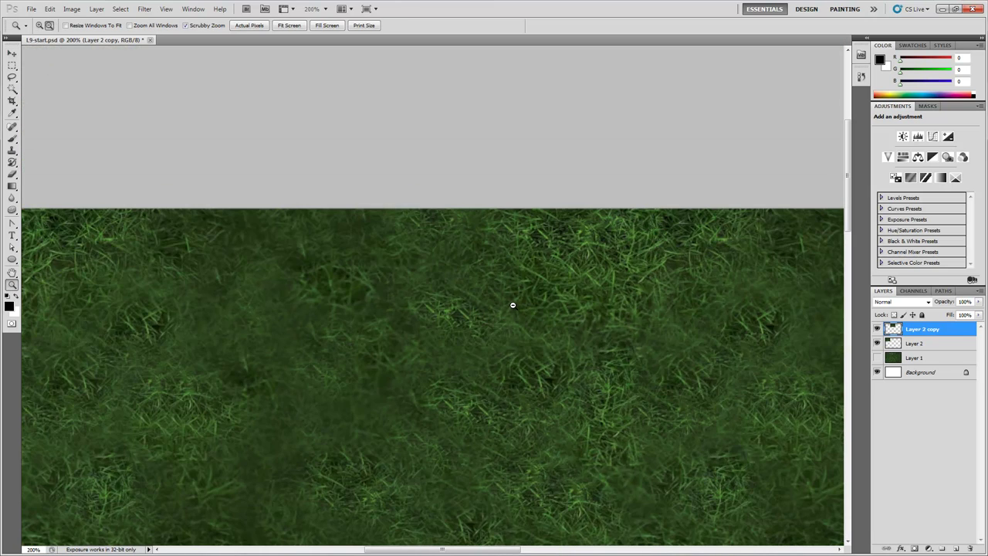
pyautogui.keyDown('alt'); pyautogui.click(503, 322); pyautogui.keyUp('alt')
pyautogui.click(547, 177)
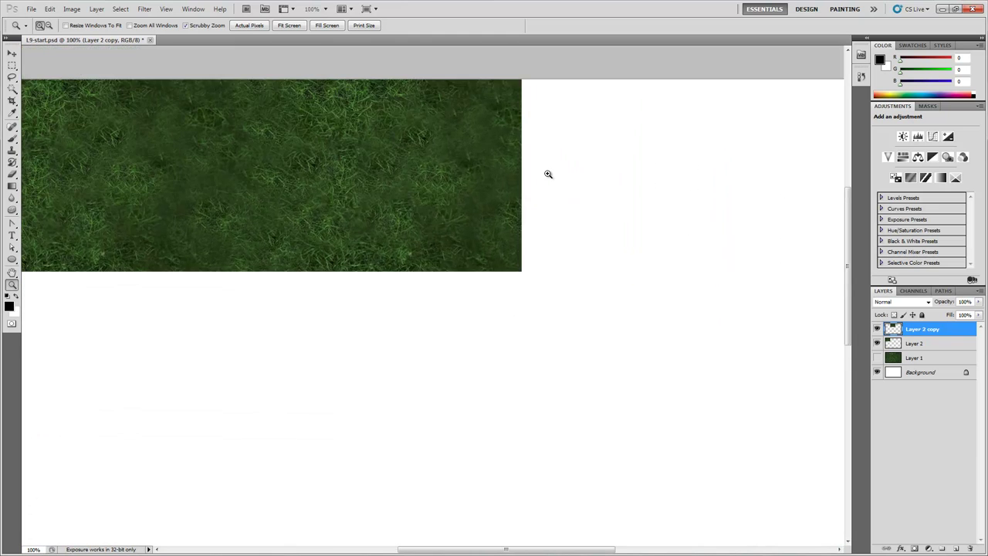
# Step: Place two more copies of the grass tile to the right so the row fills the canvas width
pyautogui.click(12, 54)
pyautogui.moveTo(214, 254); pyautogui.dragTo(522, 252)
pyautogui.hotkey('ctrl', 'j')
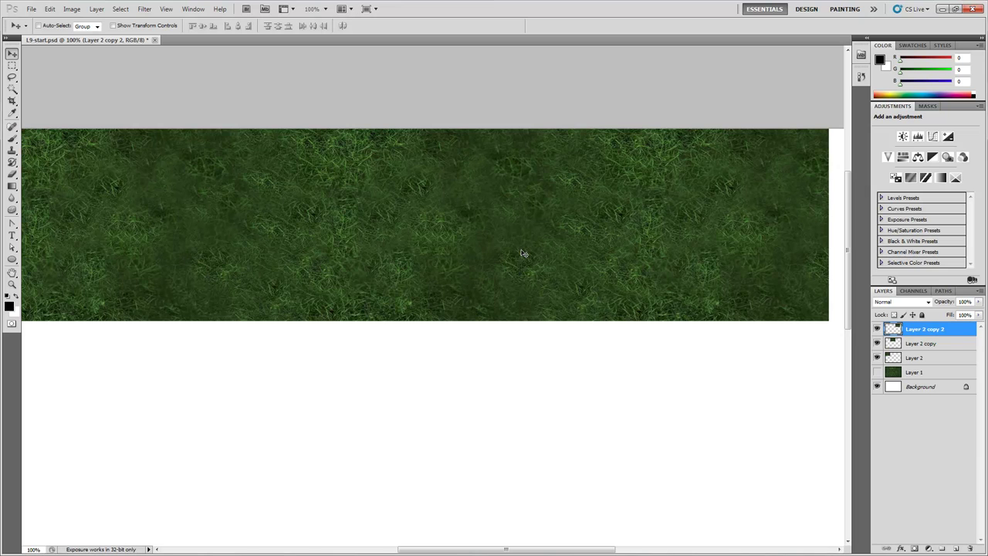
pyautogui.press('z')
pyautogui.keyDown('alt'); pyautogui.click(521, 250); pyautogui.keyUp('alt')
pyautogui.click(12, 54)
pyautogui.moveTo(598, 210); pyautogui.dragTo(743, 208)
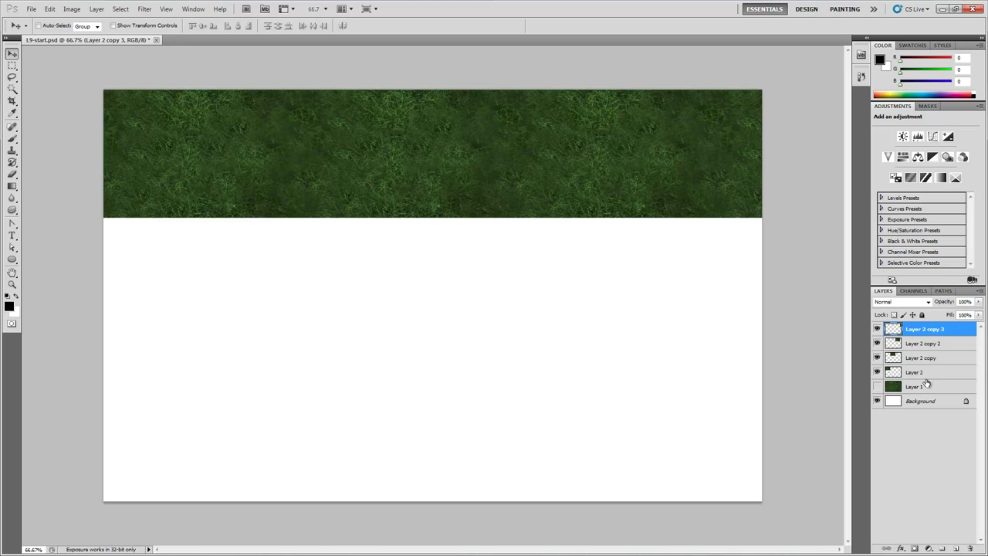
# Step: Merge Layer 2 and its three copies into a single row layer
pyautogui.keyDown('shift'); pyautogui.click(926, 372); pyautogui.keyUp('shift')
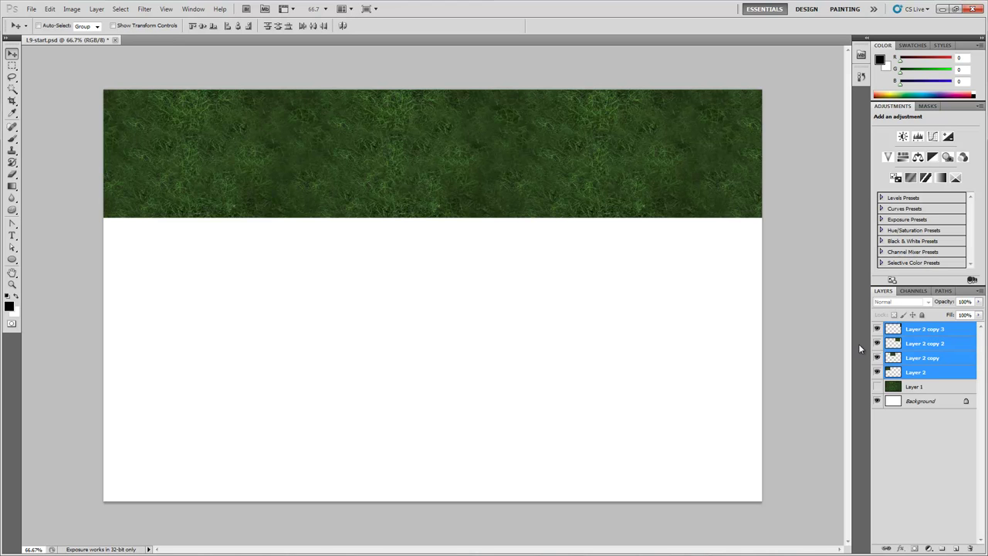
pyautogui.click(96, 9)
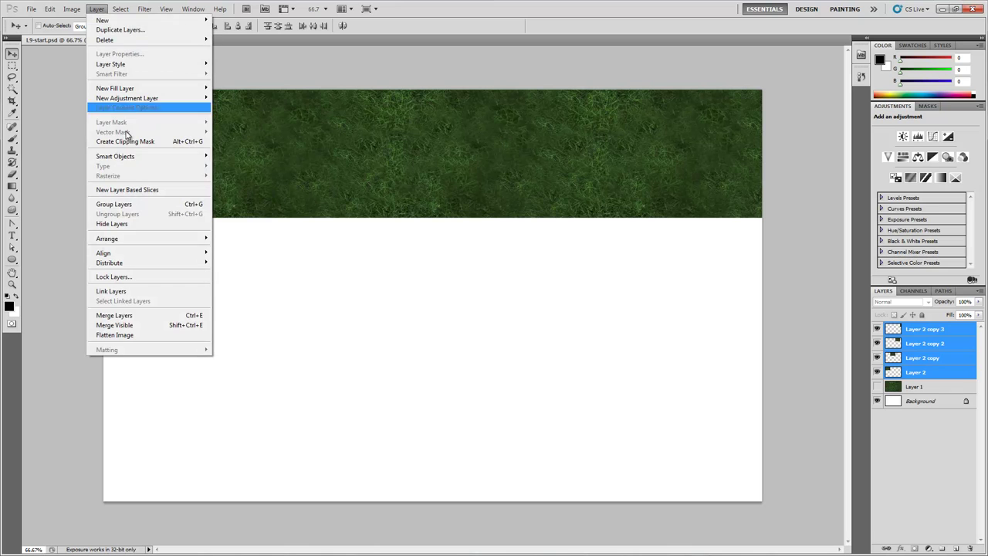
pyautogui.click(114, 315)
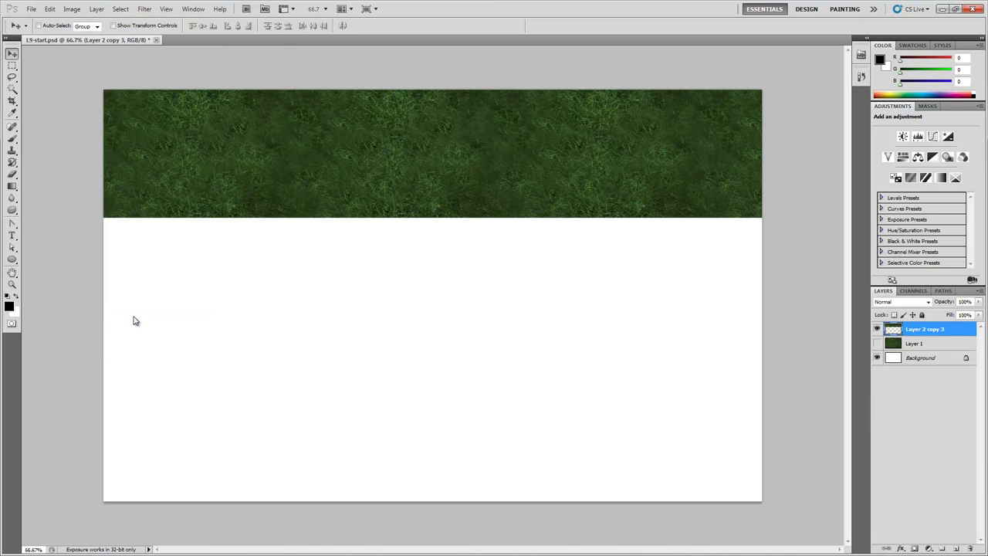
# Step: Add two copies of the merged grass row below it, nudging each up to close the seam
pyautogui.moveTo(586, 112); pyautogui.dragTo(588, 240)
pyautogui.hotkey('ctrl', 'j')
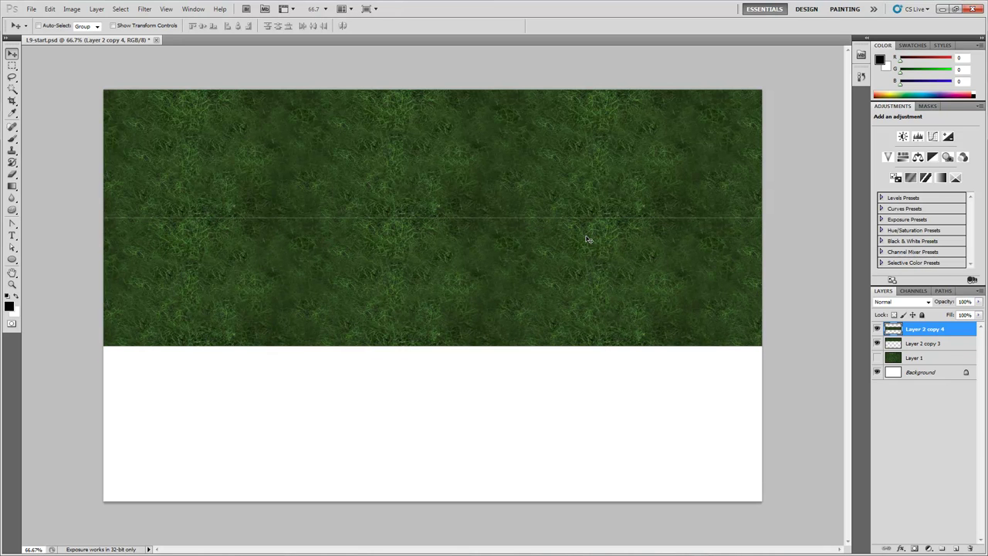
pyautogui.press('Up')
pyautogui.moveTo(559, 302); pyautogui.dragTo(554, 424)
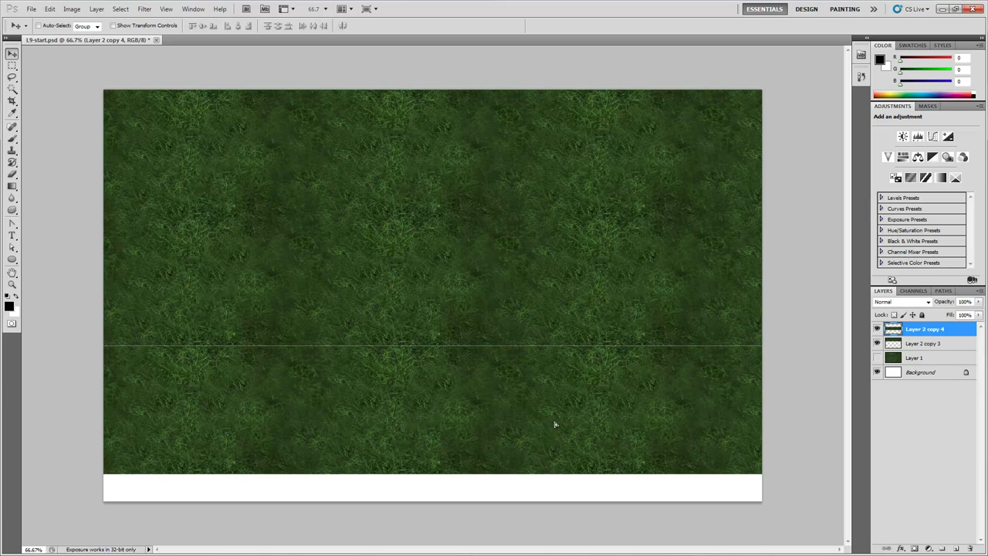
pyautogui.hotkey('ctrl', 'j')
pyautogui.press('Up')
pyautogui.press('Up')
pyautogui.press('Up')
# Step: Add a fourth copy of the grass row at the canvas's lower edge and nudge it up against the third
pyautogui.moveTo(571, 382); pyautogui.dragTo(586, 510)
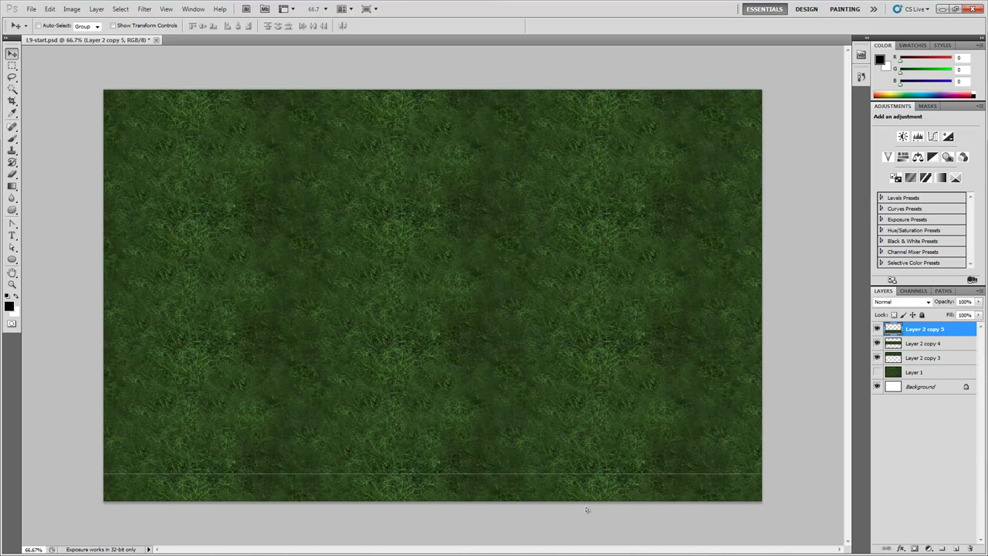
pyautogui.hotkey('ctrl', 'j')
pyautogui.press('Up')
pyautogui.press('Up')
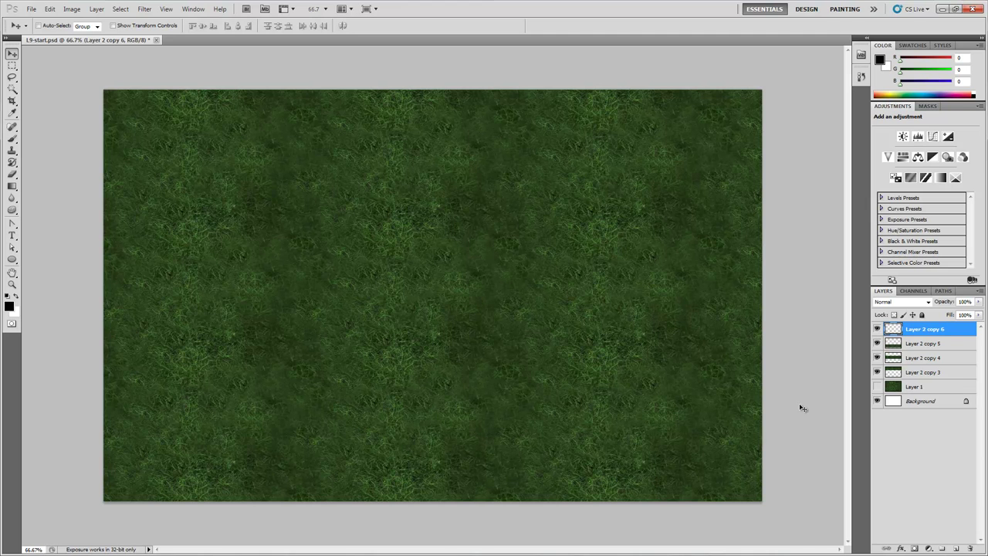
# Step: Merge the four grass row layers into one tiled layer
pyautogui.keyDown('shift'); pyautogui.click(930, 371); pyautogui.keyUp('shift')
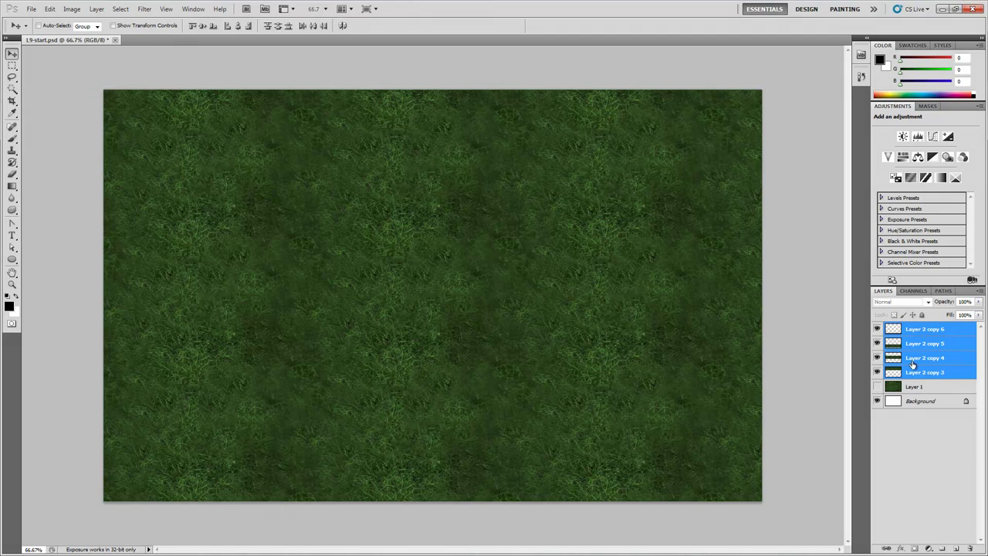
pyautogui.click(97, 8)
pyautogui.click(123, 315)
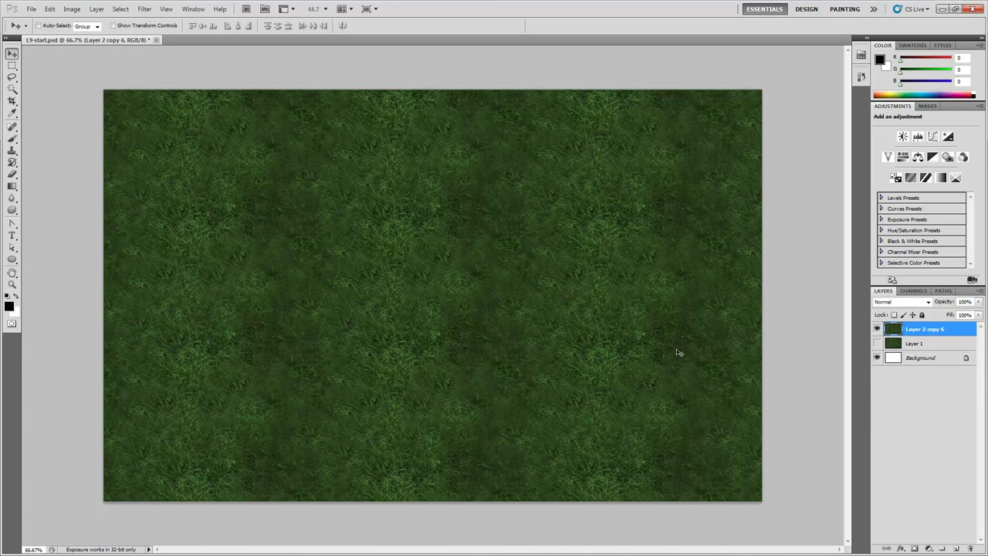
# Step: Show Layer 1 beneath the tiled grass layer and lower the tiled layer's opacity to 68%
pyautogui.click(876, 329)
pyautogui.click(876, 344)
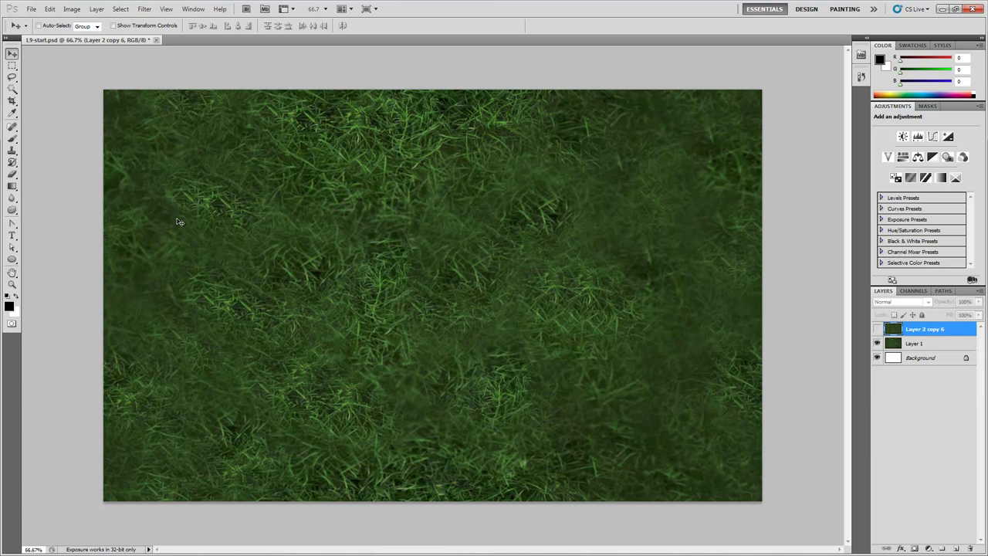
pyautogui.click(876, 330)
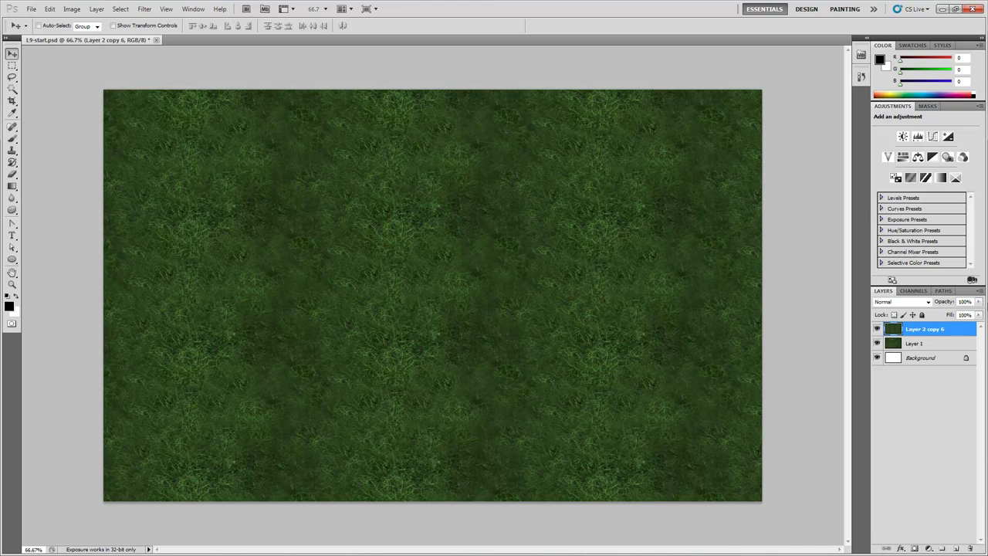
pyautogui.click(979, 302)
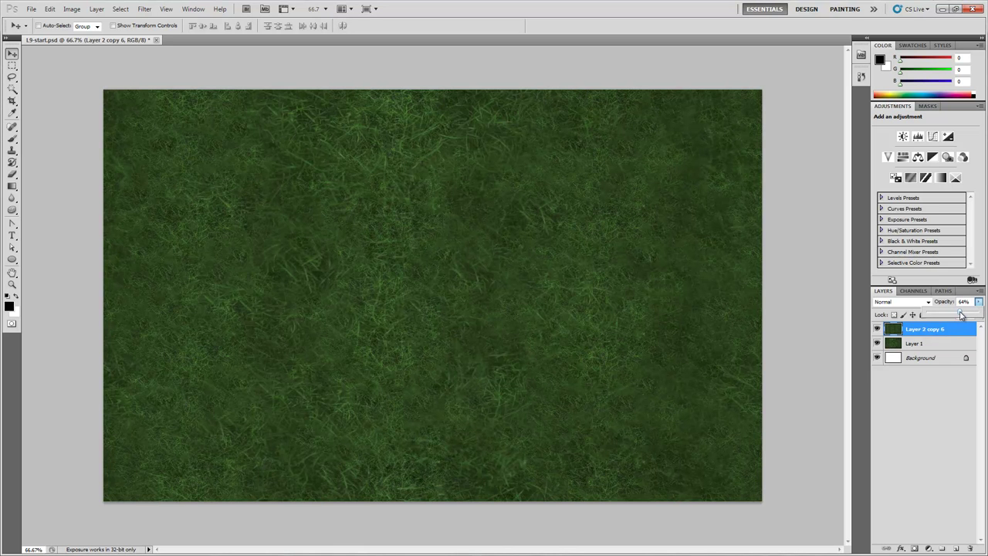
pyautogui.moveTo(955, 315); pyautogui.dragTo(962, 315)
pyautogui.click(935, 348)
pyautogui.click(935, 346)
pyautogui.click(938, 334)
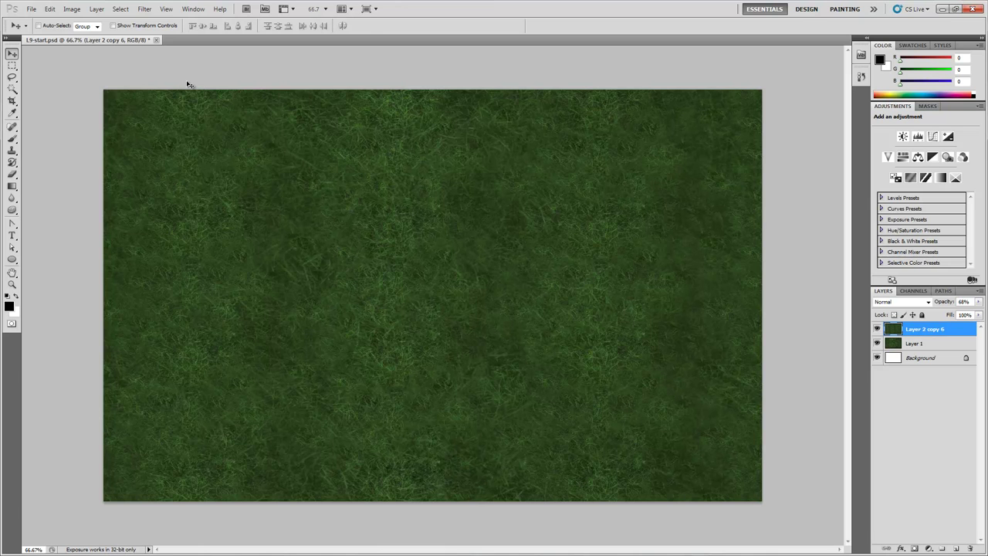
# Step: Select the whole canvas, copy it merged, and paste the blended grass as a new layer
pyautogui.press('m')
pyautogui.click(50, 10)
pyautogui.press('Escape')
pyautogui.hotkey('ctrl', 'a')
pyautogui.click(49, 9)
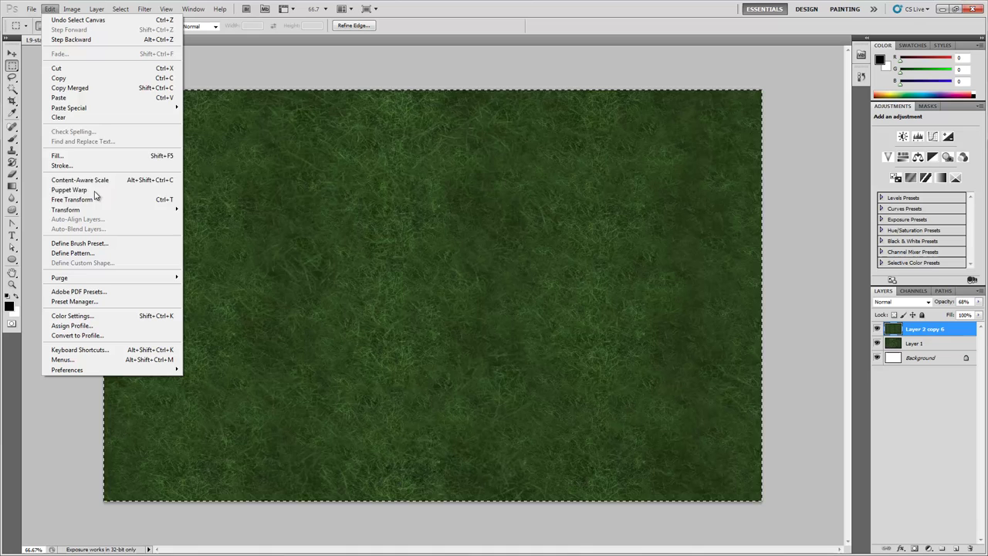
pyautogui.click(93, 88)
pyautogui.hotkey('ctrl', 'v')
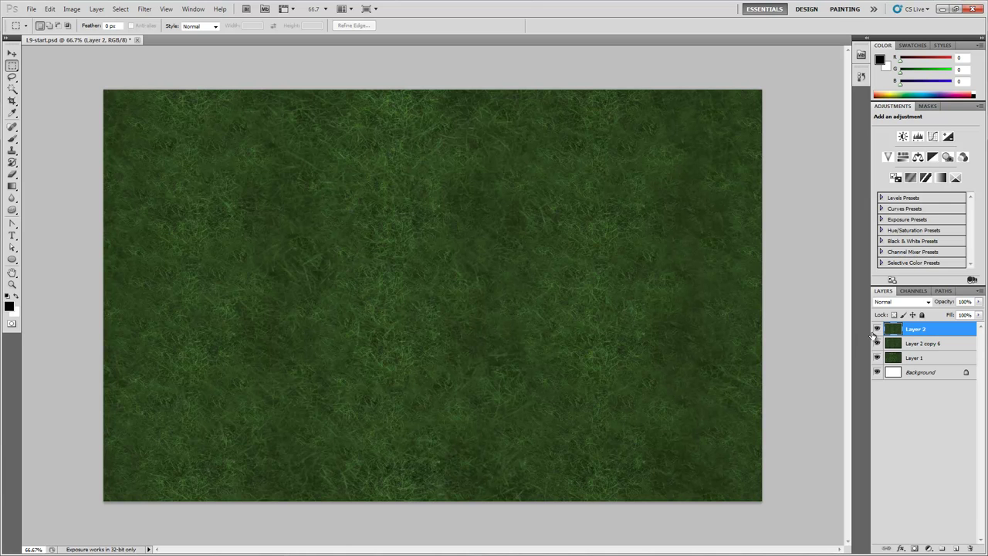
# Step: Offset Layer 2 by -94 pixels horizontally and +58 pixels vertically with Wrap Around for undefined areas
pyautogui.click(145, 8)
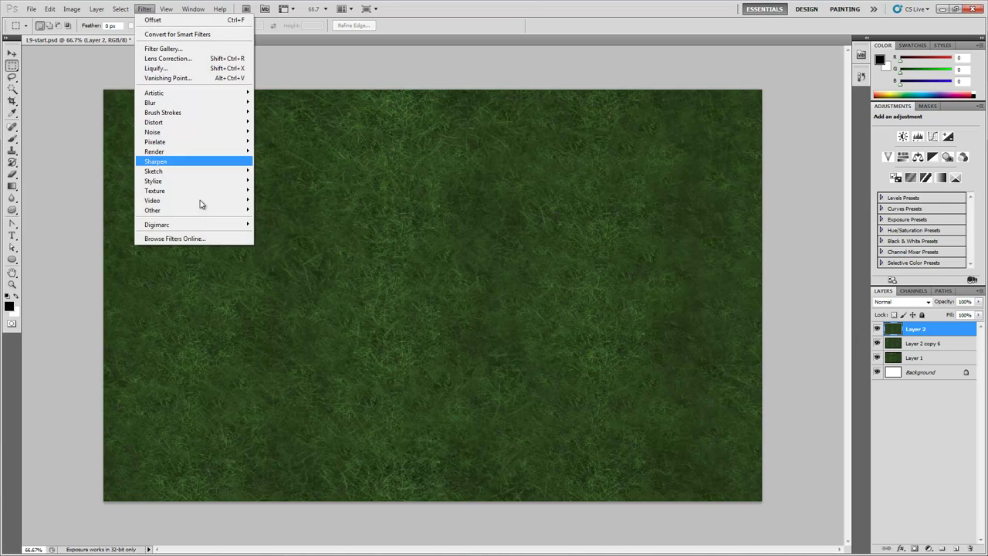
pyautogui.moveTo(203, 209)
pyautogui.click(291, 249)
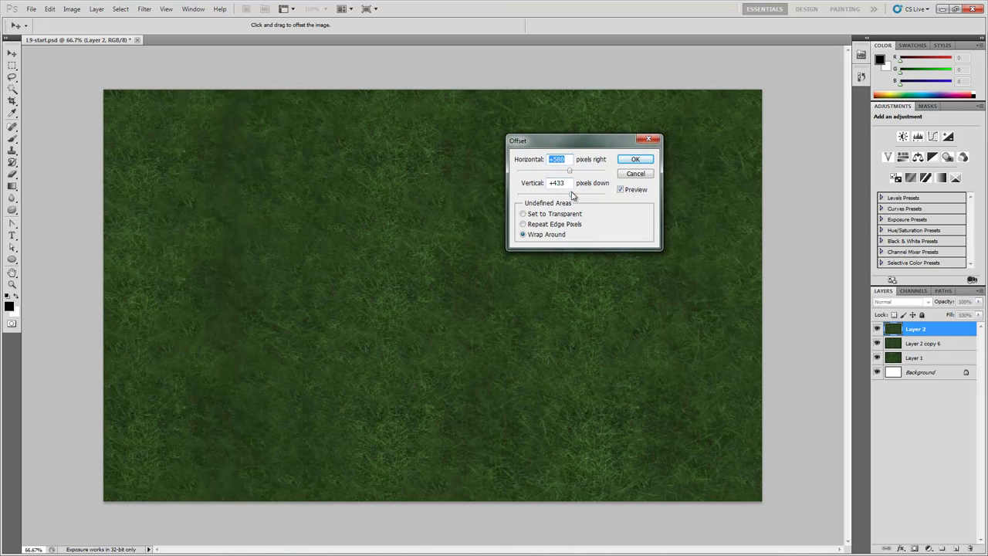
pyautogui.click(571, 195)
pyautogui.click(579, 173)
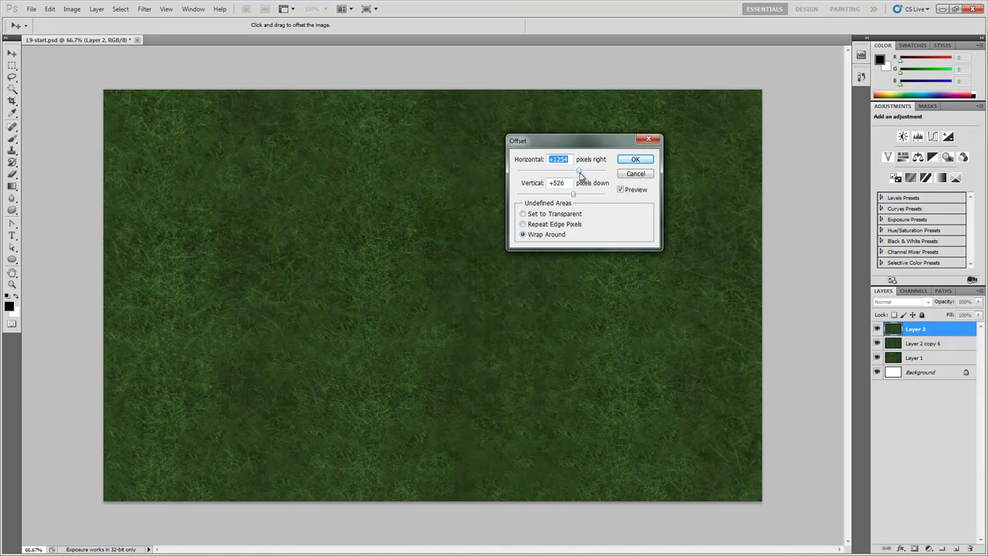
pyautogui.click(567, 196)
pyautogui.moveTo(567, 196); pyautogui.dragTo(556, 196)
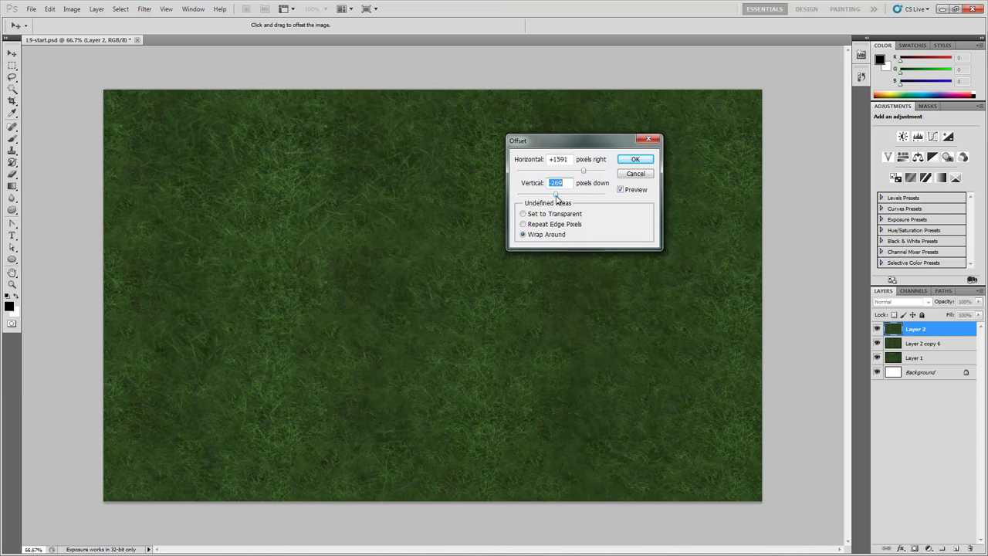
pyautogui.click(563, 171)
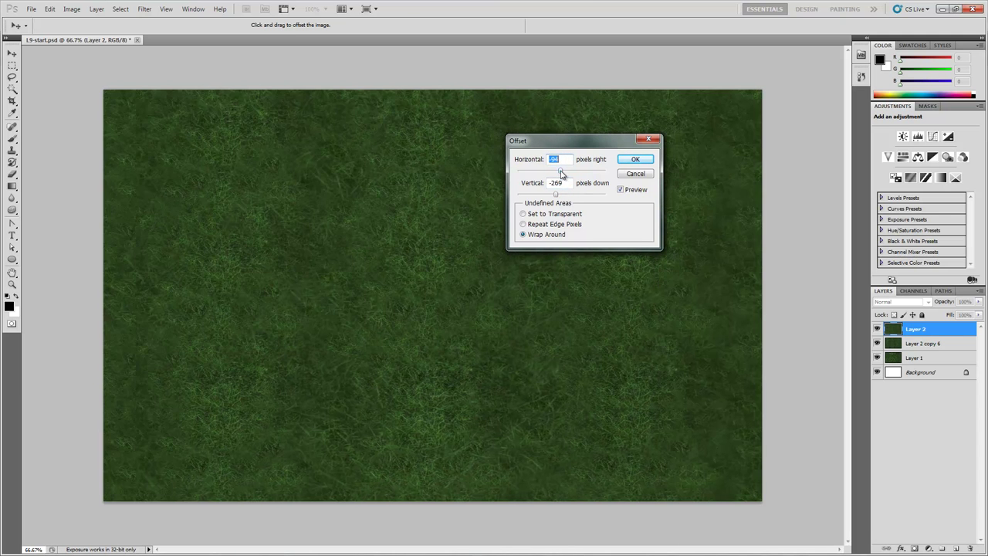
pyautogui.click(570, 195)
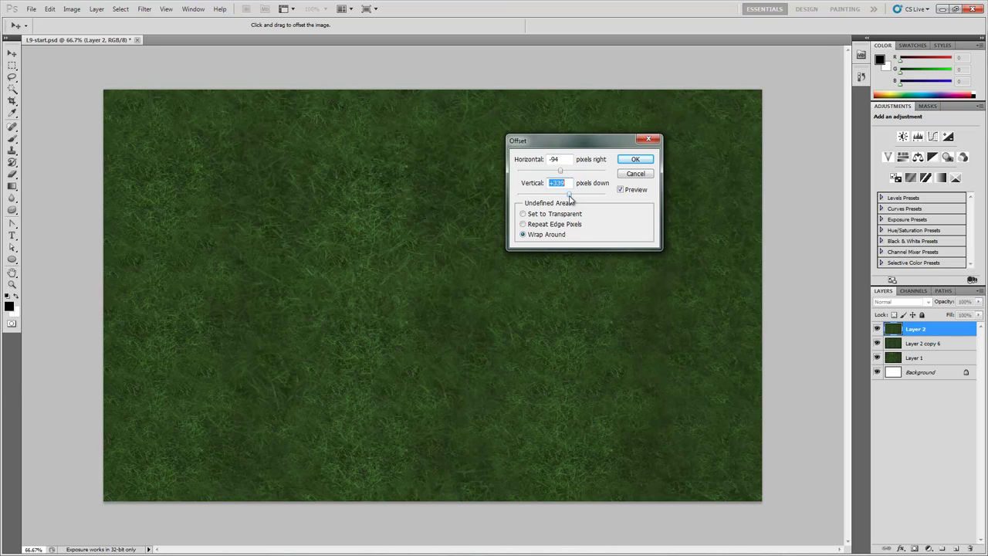
pyautogui.moveTo(570, 195); pyautogui.dragTo(563, 196)
pyautogui.click(628, 161)
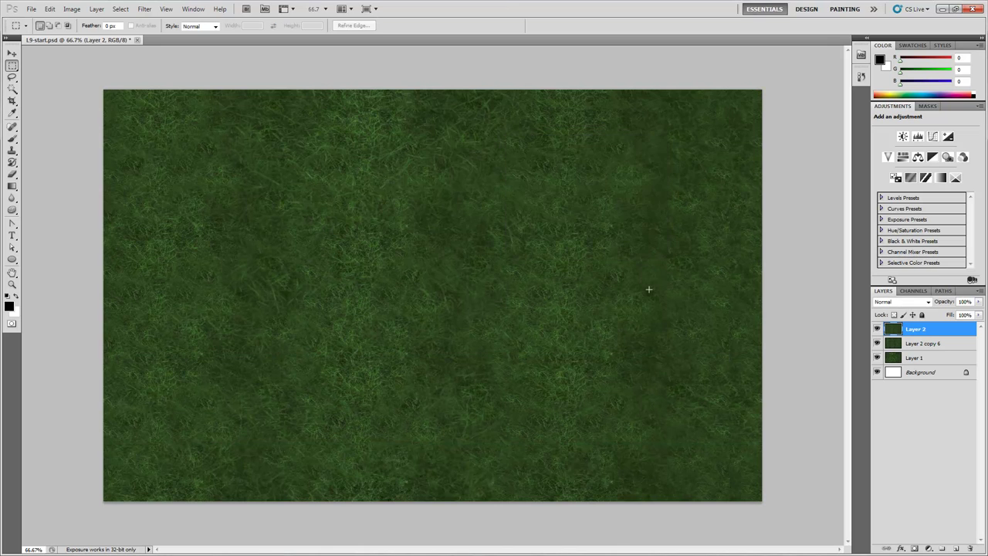
# Step: Clone sampled grass over the dark, uneven patches in the middle of Layer 2 with the Clone Stamp
pyautogui.click(11, 150)
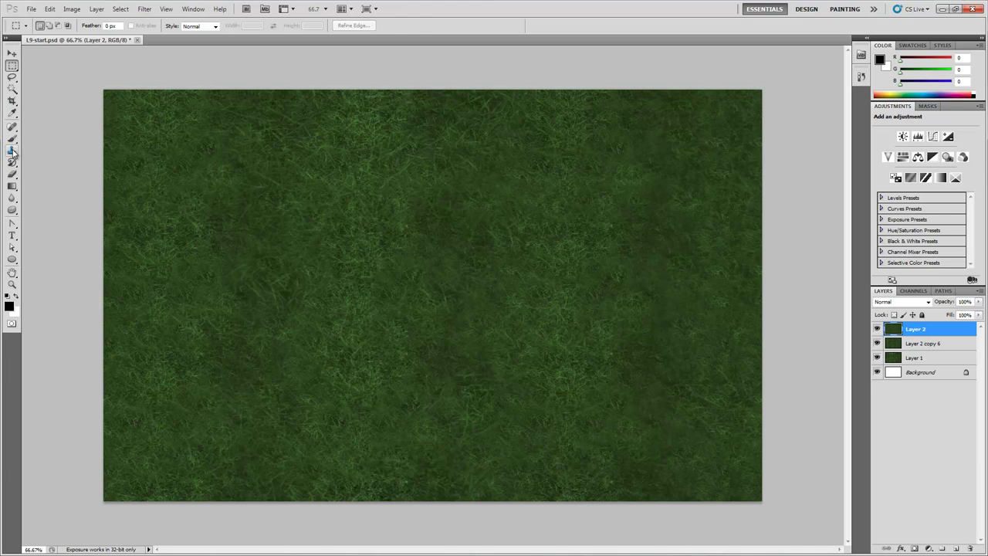
pyautogui.moveTo(266, 209)
pyautogui.mouseDown()
pyautogui.moveTo(243, 308)
pyautogui.moveTo(289, 267)
pyautogui.mouseUp()
pyautogui.keyDown('alt'); pyautogui.click(347, 287); pyautogui.keyUp('alt')
pyautogui.moveTo(424, 200)
pyautogui.mouseDown()
pyautogui.moveTo(465, 209)
pyautogui.moveTo(549, 280)
pyautogui.moveTo(644, 221)
pyautogui.moveTo(659, 368)
pyautogui.moveTo(646, 397)
pyautogui.moveTo(511, 391)
pyautogui.moveTo(465, 362)
pyautogui.moveTo(443, 319)
pyautogui.moveTo(340, 360)
pyautogui.moveTo(391, 302)
pyautogui.moveTo(581, 408)
pyautogui.moveTo(625, 284)
pyautogui.moveTo(650, 300)
pyautogui.moveTo(440, 352)
pyautogui.moveTo(470, 316)
pyautogui.moveTo(465, 392)
pyautogui.moveTo(514, 396)
pyautogui.mouseUp()
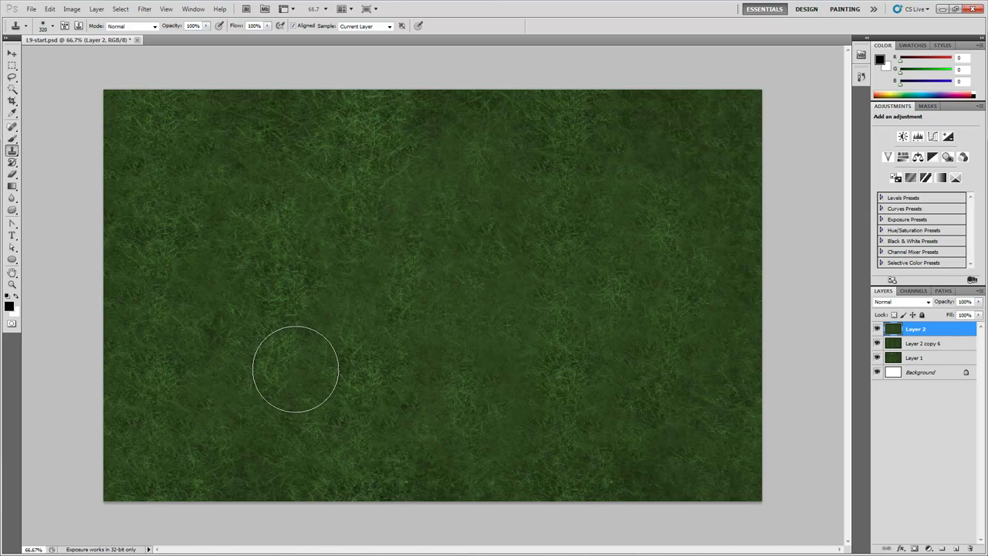
# Step: Offset Layer 2 again with Wrap Around to shift its uneven areas to a new position
pyautogui.click(135, 9)
pyautogui.moveTo(192, 209)
pyautogui.click(293, 249)
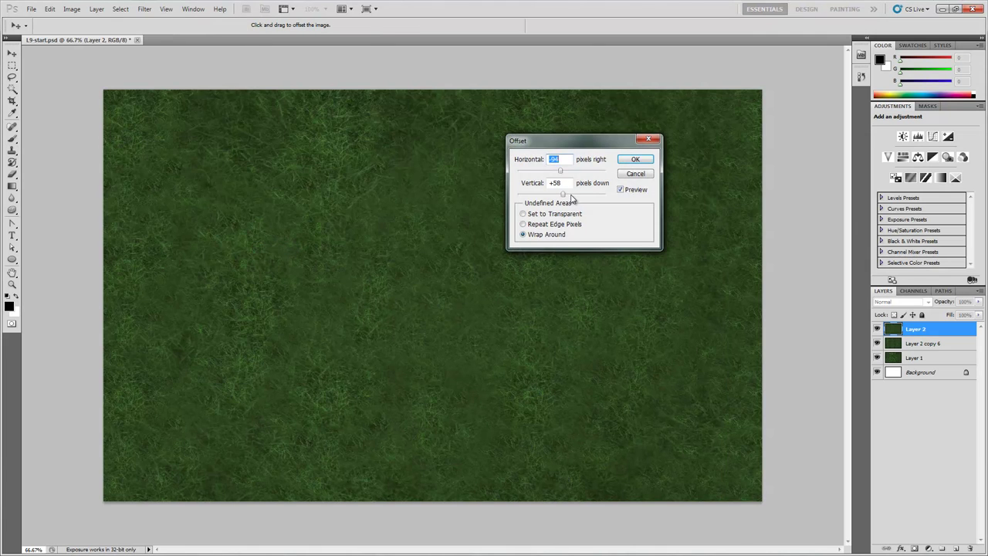
pyautogui.click(572, 196)
pyautogui.click(635, 159)
# Step: Clone Stamp cleaner grass over the dark band and repeating clumps across the upper and middle parts of Layer 2
pyautogui.press('s')
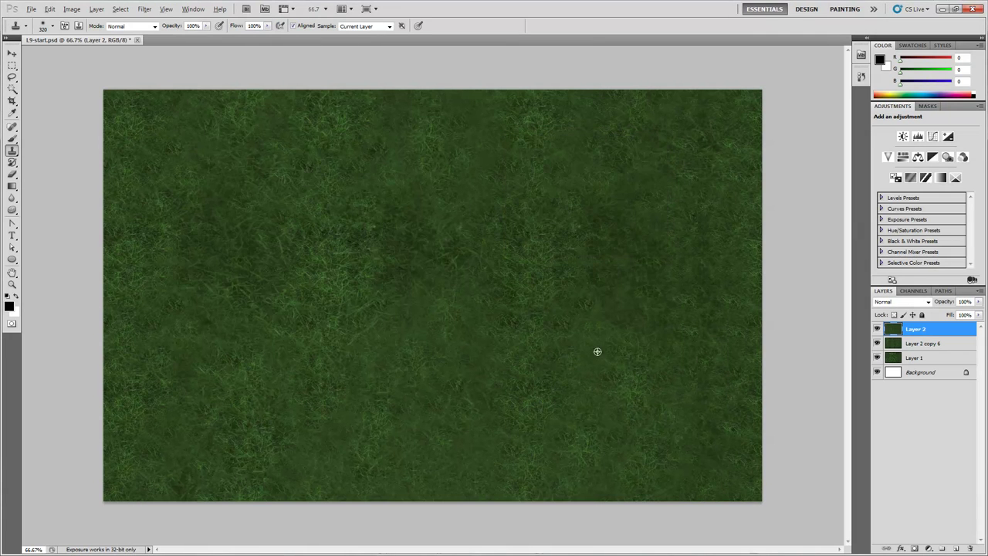
pyautogui.keyDown('alt'); pyautogui.click(596, 361); pyautogui.keyUp('alt')
pyautogui.moveTo(594, 222); pyautogui.dragTo(583, 231)
pyautogui.keyDown('alt'); pyautogui.click(536, 354); pyautogui.keyUp('alt')
pyautogui.moveTo(411, 218)
pyautogui.mouseDown()
pyautogui.moveTo(414, 239)
pyautogui.moveTo(353, 285)
pyautogui.moveTo(265, 236)
pyautogui.moveTo(255, 266)
pyautogui.mouseUp()
pyautogui.keyDown('alt'); pyautogui.click(415, 346); pyautogui.keyUp('alt')
pyautogui.moveTo(383, 251); pyautogui.dragTo(416, 244)
pyautogui.keyDown('alt'); pyautogui.click(388, 330); pyautogui.keyUp('alt')
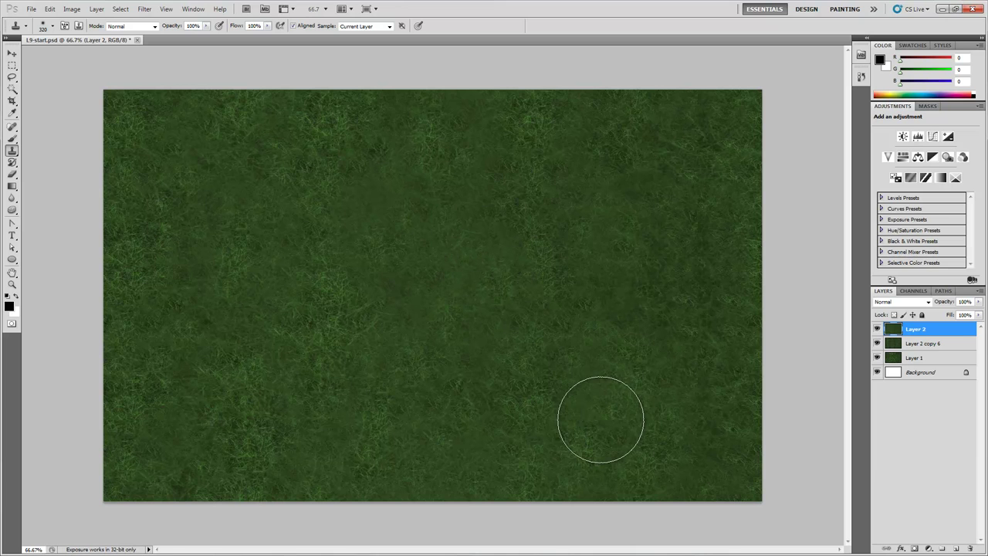
pyautogui.keyDown('alt'); pyautogui.click(652, 396); pyautogui.keyUp('alt')
pyautogui.moveTo(492, 154); pyautogui.dragTo(427, 177)
pyautogui.keyDown('alt'); pyautogui.click(600, 392); pyautogui.keyUp('alt')
pyautogui.moveTo(638, 222); pyautogui.dragTo(682, 326)
# Step: Offset Layer 2 by +730 pixels horizontally and +971 pixels vertically with Wrap Around
pyautogui.click(144, 8)
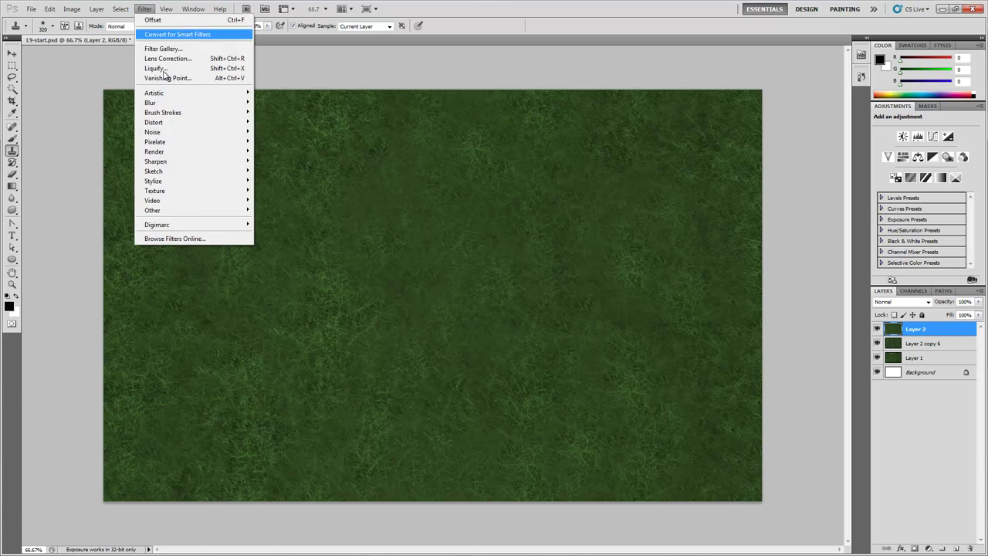
pyautogui.moveTo(193, 210)
pyautogui.click(285, 256)
pyautogui.moveTo(577, 194)
pyautogui.mouseDown()
pyautogui.moveTo(568, 174)
pyautogui.moveTo(568, 198)
pyautogui.moveTo(580, 199)
pyautogui.mouseUp()
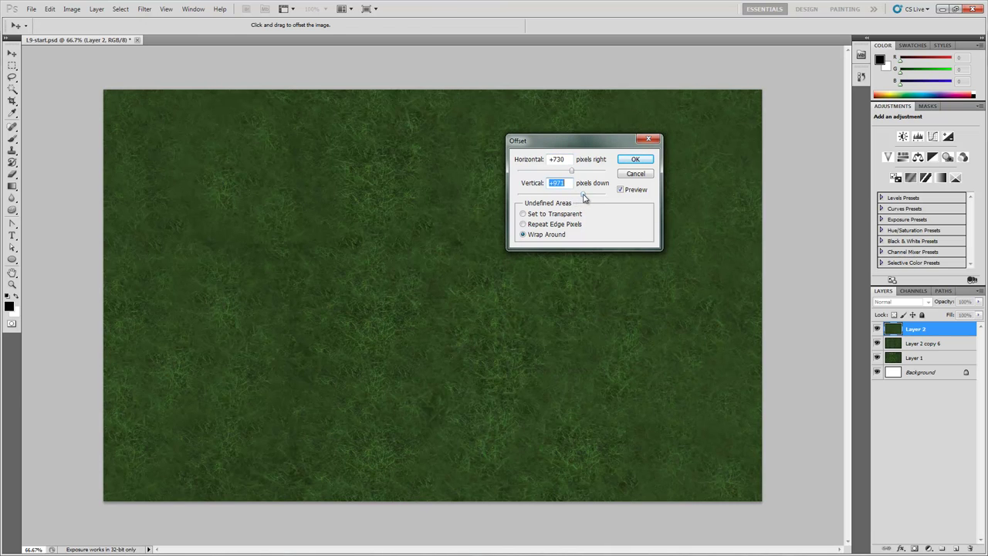
pyautogui.click(637, 160)
pyautogui.press('s')
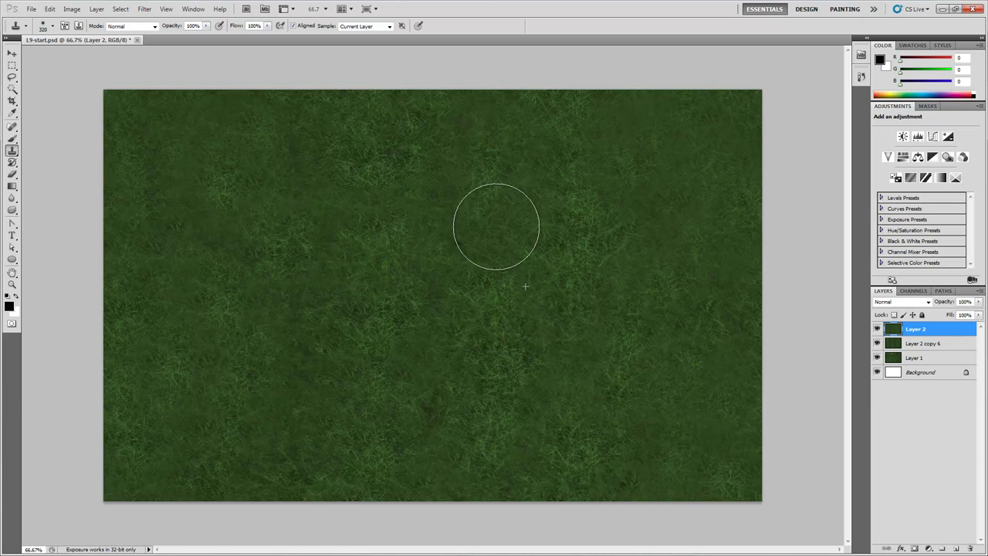
# Step: Select the whole canvas, copy it merged, and paste the cleaned grass as a new layer
pyautogui.hotkey('ctrl', 'a')
pyautogui.click(50, 9)
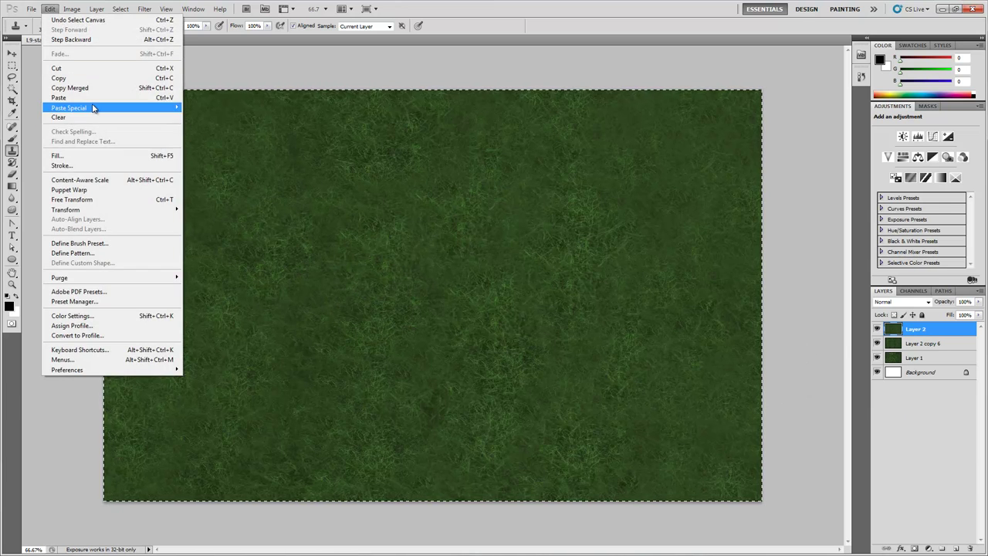
pyautogui.click(69, 87)
pyautogui.hotkey('ctrl', 'v')
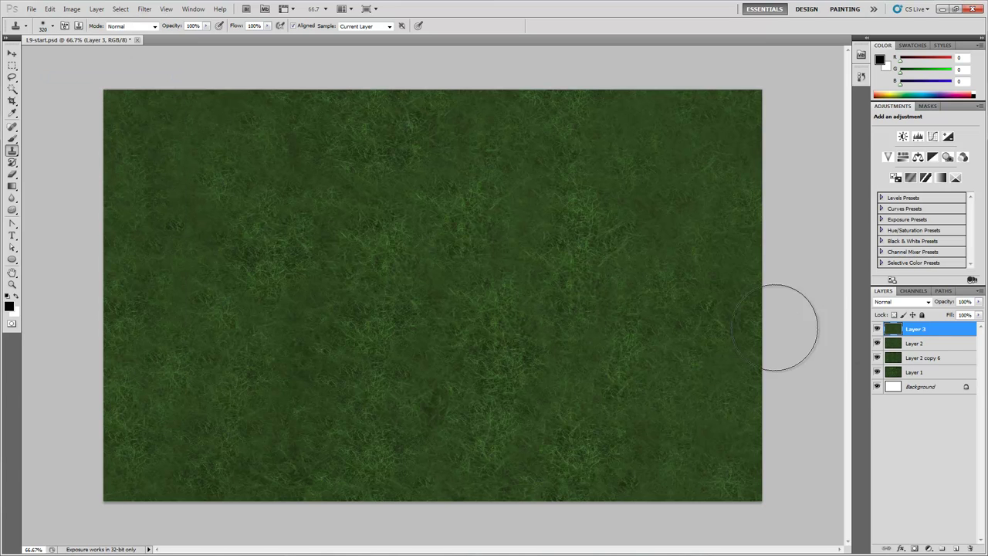
# Step: Hide the three grass layers beneath Layer 3 and scale Layer 3 to 32.89% in the canvas's upper-left corner
pyautogui.moveTo(877, 342); pyautogui.dragTo(877, 358)
pyautogui.hotkey('ctrl', 't')
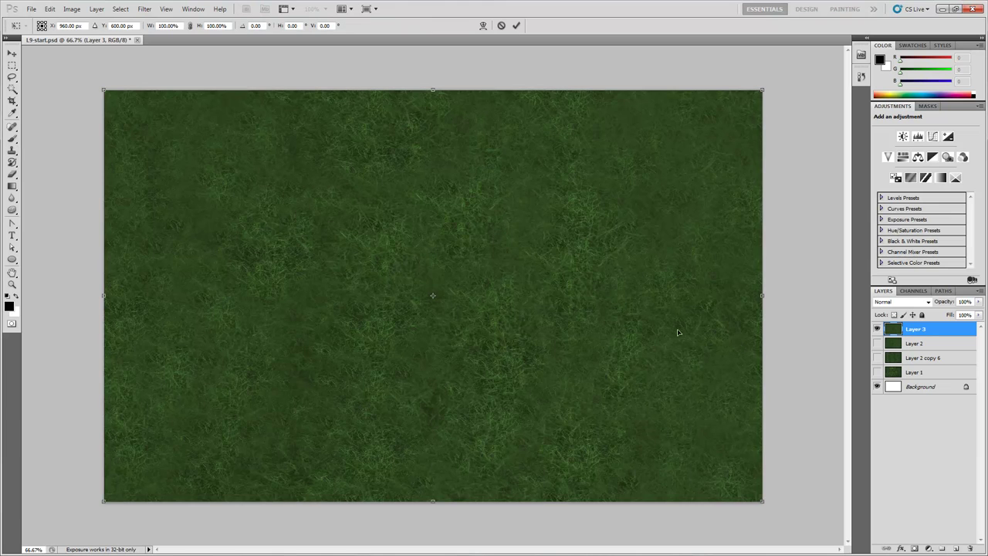
pyautogui.moveTo(761, 501); pyautogui.dragTo(319, 223)
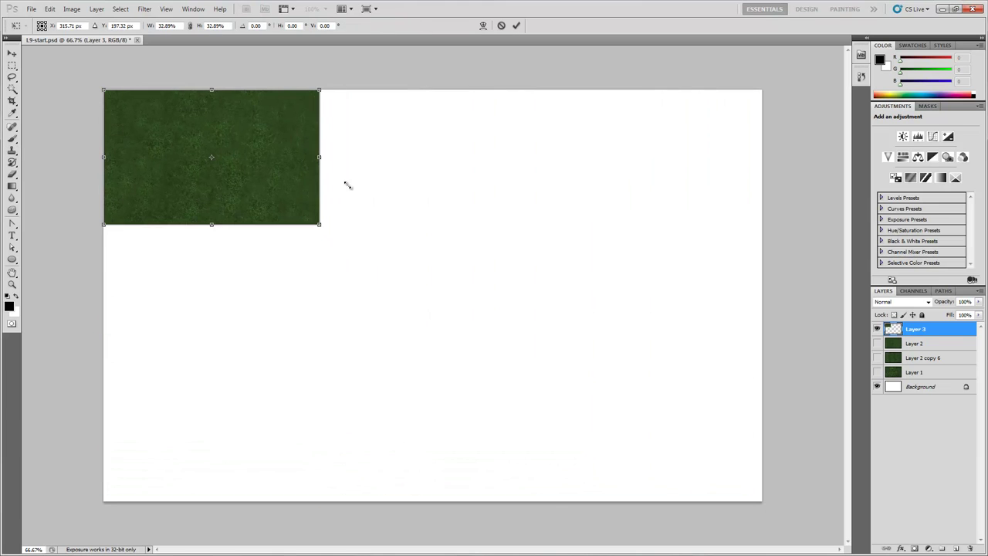
pyautogui.press('Return')
# Step: Duplicate the scaled grass tile three times side by side to fill a row across the canvas's upper edge
pyautogui.press('s')
pyautogui.press('v')
pyautogui.moveTo(212, 171); pyautogui.dragTo(427, 172)
pyautogui.moveTo(350, 184); pyautogui.dragTo(767, 196)
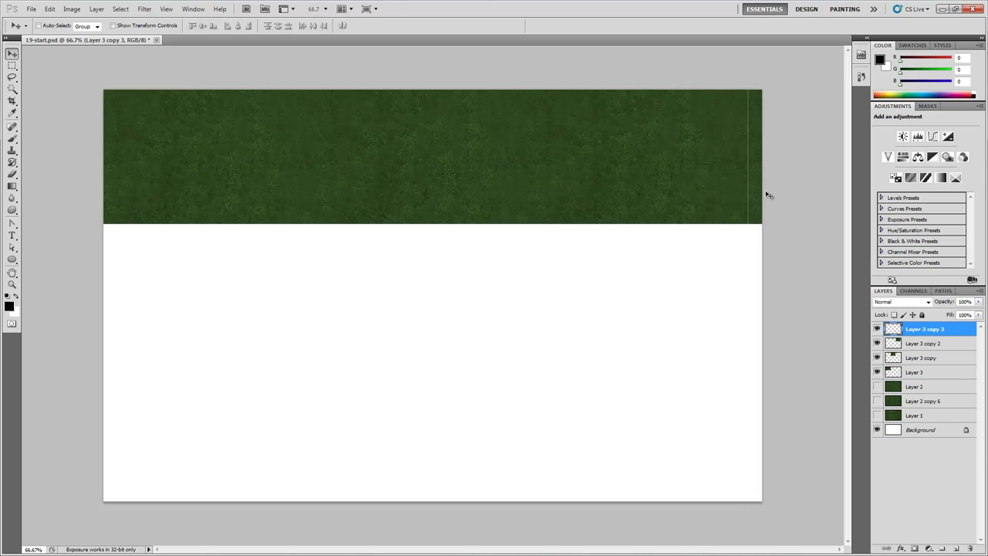
# Step: Merge the four tile layers into one row and duplicate it three times downward to cover the canvas
pyautogui.keyDown('shift'); pyautogui.click(918, 371); pyautogui.keyUp('shift')
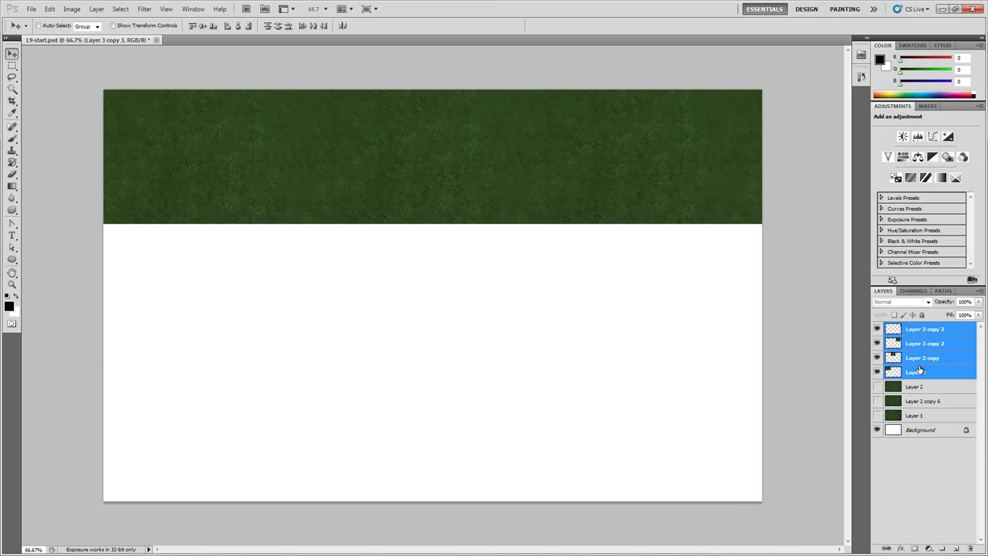
pyautogui.click(97, 8)
pyautogui.click(132, 315)
pyautogui.moveTo(496, 141); pyautogui.dragTo(507, 534)
pyautogui.press('Up')
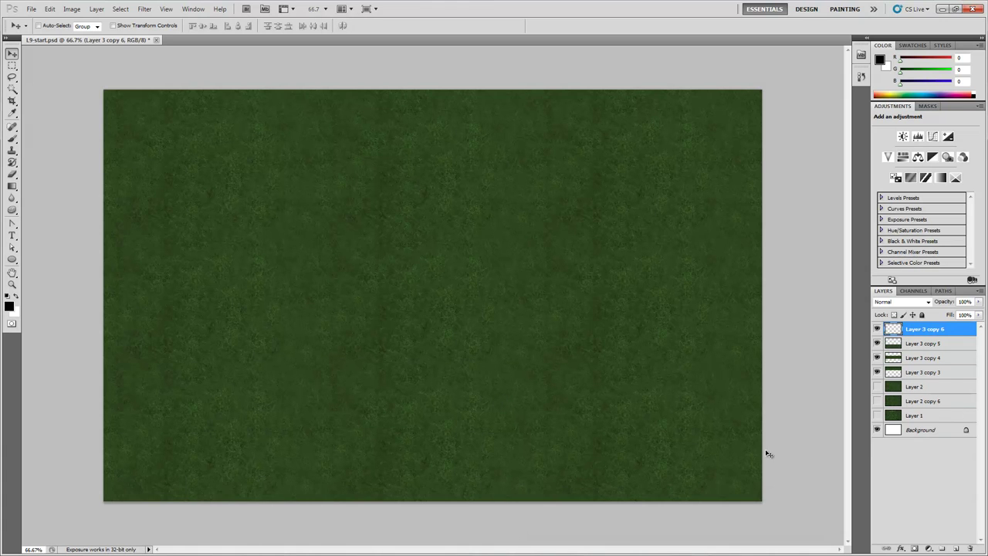
# Step: Merge the four stacked grass row layers into a single tiled layer
pyautogui.keyDown('shift'); pyautogui.click(915, 377); pyautogui.keyUp('shift')
pyautogui.click(96, 8)
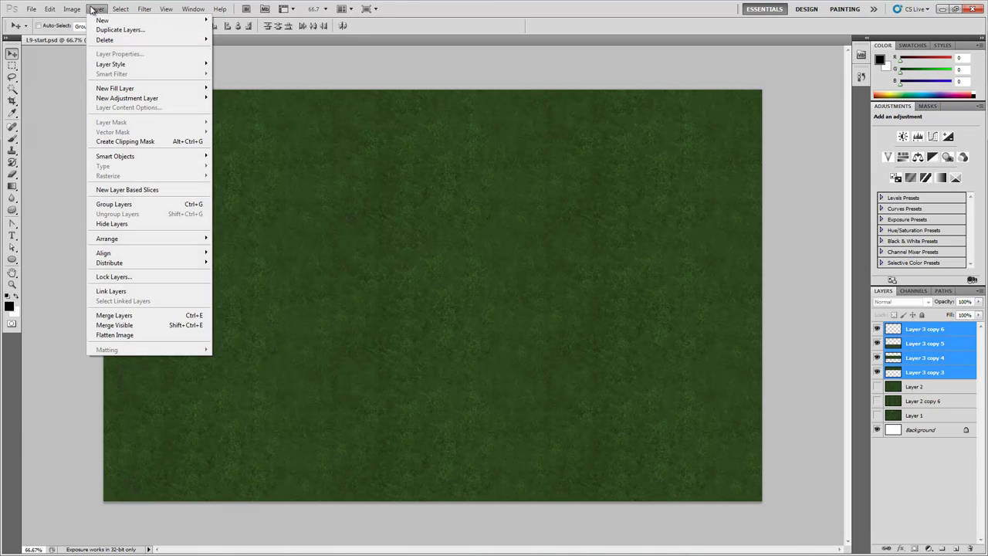
pyautogui.click(145, 317)
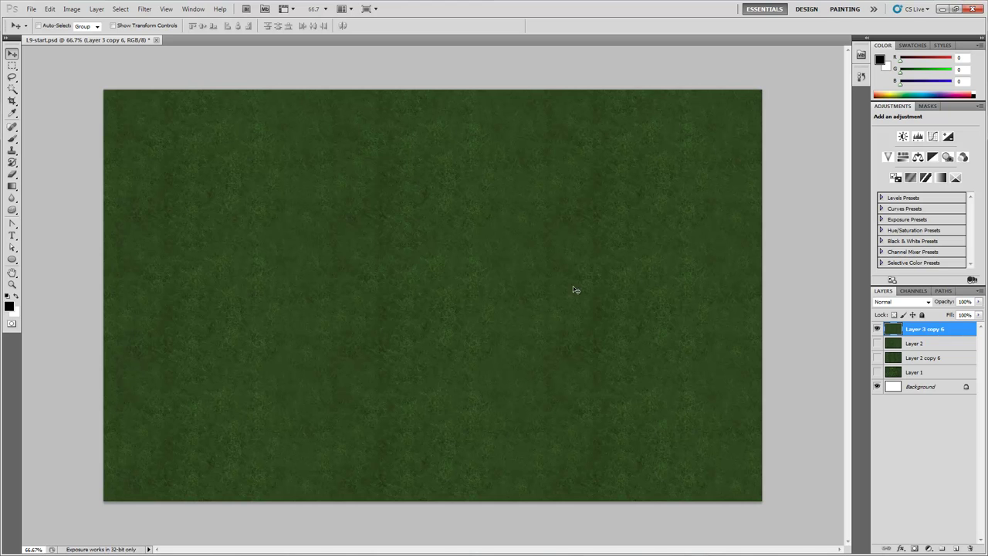
# Step: Show the hidden grass layers beneath the tiled layer and lower the tiled layer's opacity to 60%
pyautogui.click(876, 330)
pyautogui.moveTo(885, 343); pyautogui.dragTo(881, 371)
pyautogui.click(979, 301)
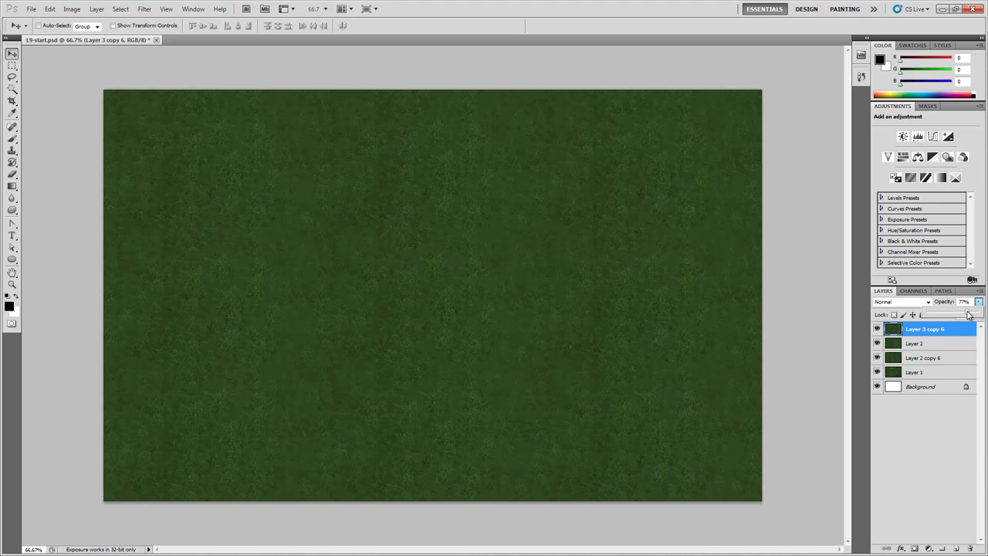
pyautogui.moveTo(958, 315); pyautogui.dragTo(954, 315)
pyautogui.moveTo(961, 315); pyautogui.dragTo(953, 315)
pyautogui.press('z')
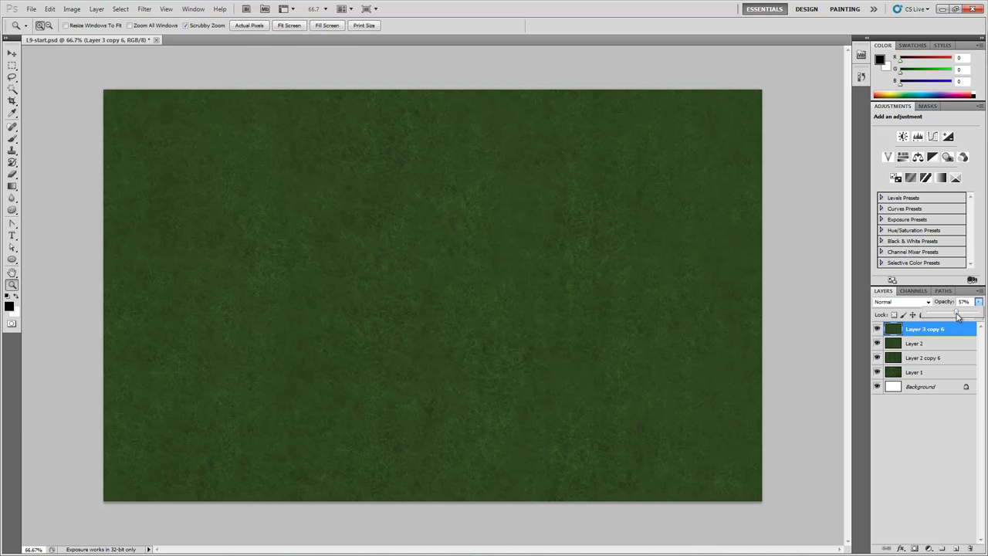
pyautogui.moveTo(957, 316); pyautogui.dragTo(959, 316)
# Step: Select the whole canvas, copy it merged, and paste the blended texture as a new layer
pyautogui.hotkey('ctrl', 'a')
pyautogui.click(50, 8)
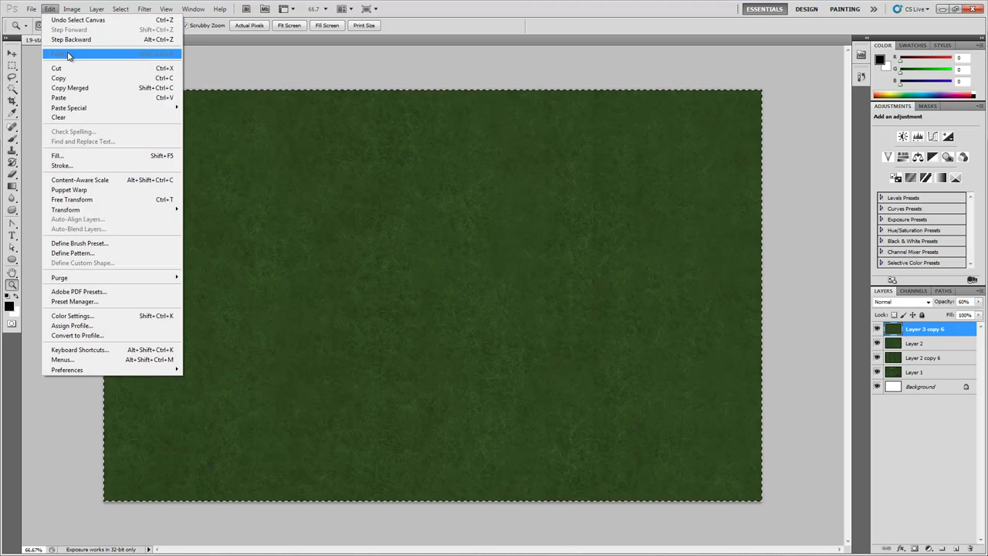
pyautogui.click(98, 89)
pyautogui.hotkey('ctrl', 'v')
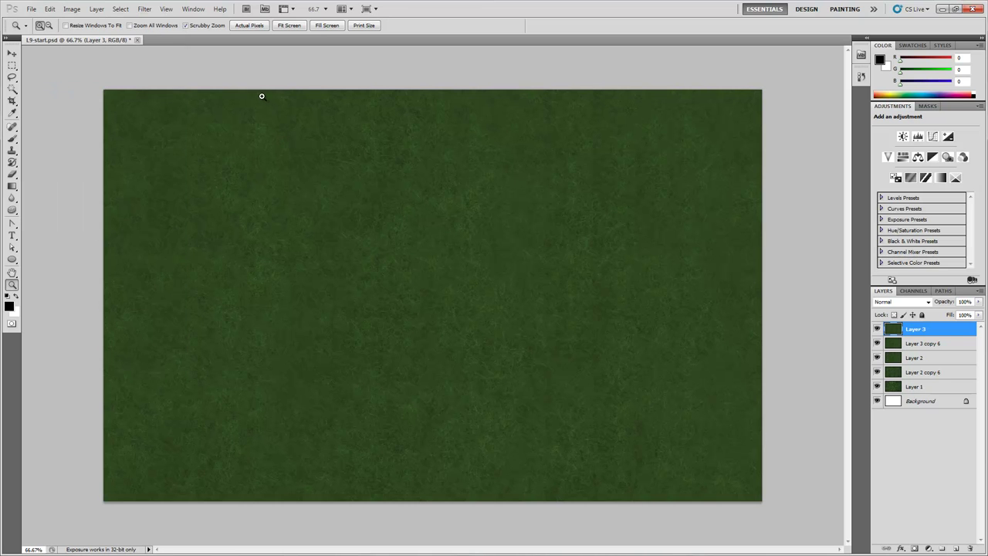
# Step: Offset the pasted Layer 3 with Wrap Around, using a new horizontal shift, to move its edges into the canvas
pyautogui.click(144, 9)
pyautogui.moveTo(162, 202)
pyautogui.click(265, 248)
pyautogui.moveTo(583, 171); pyautogui.dragTo(572, 173)
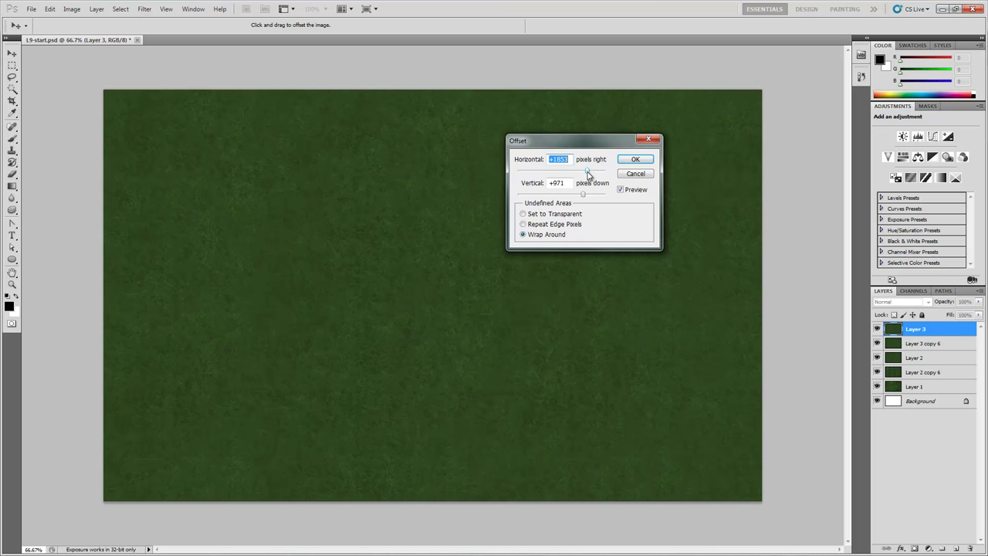
pyautogui.press('Return')
# Step: Clone Stamp sampled grass over the remaining uneven spots below and above the center of Layer 3
pyautogui.click(12, 150)
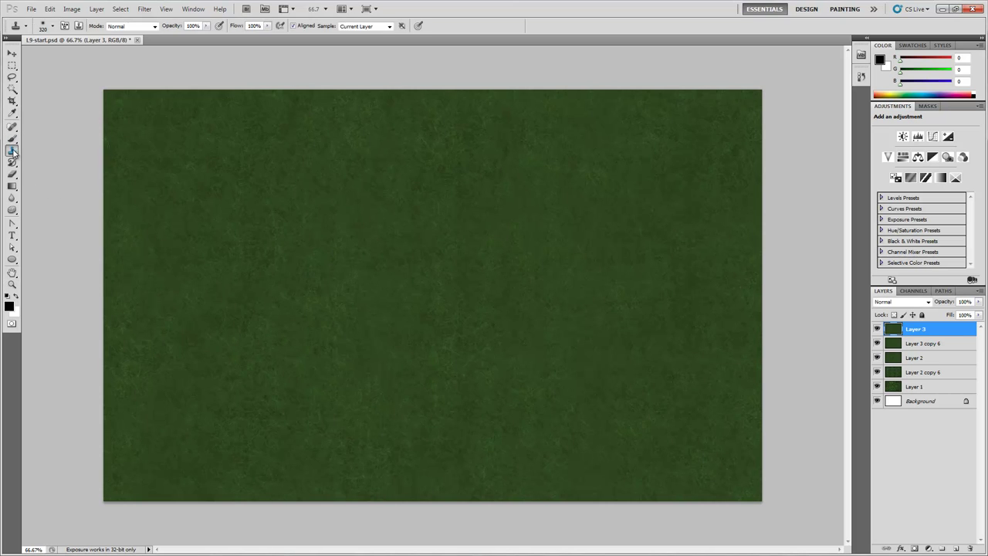
pyautogui.keyDown('alt'); pyautogui.click(564, 360); pyautogui.keyUp('alt')
pyautogui.moveTo(456, 401); pyautogui.dragTo(503, 414)
pyautogui.keyDown('alt'); pyautogui.click(571, 406); pyautogui.keyUp('alt')
pyautogui.moveTo(524, 374); pyautogui.dragTo(575, 375)
pyautogui.keyDown('alt'); pyautogui.click(335, 245); pyautogui.keyUp('alt')
pyautogui.moveTo(458, 160); pyautogui.dragTo(454, 156)
# Step: Examine the texture at 100% in full screen without panels and compare it with the grass photo in the browser
pyautogui.press('z')
pyautogui.click(467, 294)
pyautogui.press('Tab')
pyautogui.press('f')
pyautogui.moveTo(473, 277); pyautogui.dragTo(469, 245)
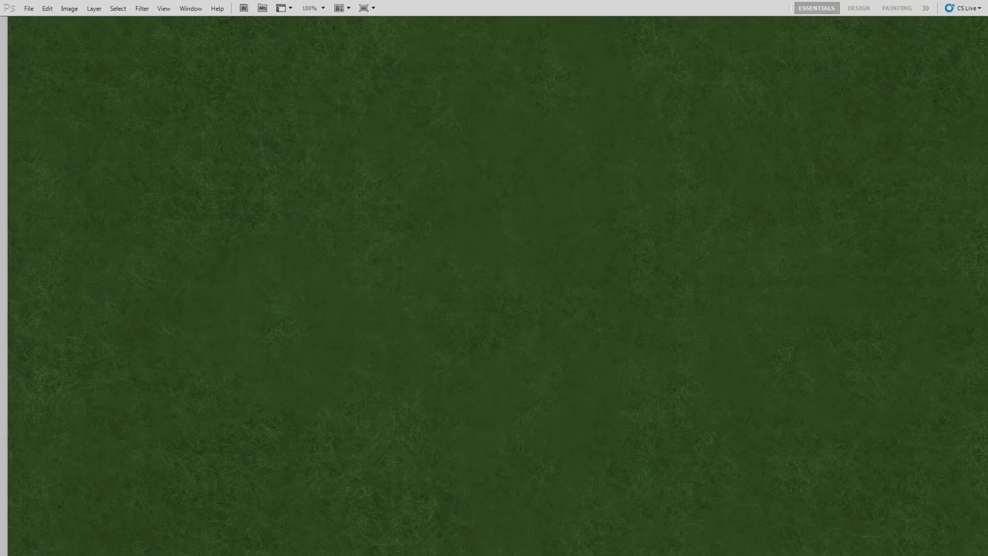
pyautogui.hotkey('alt', 'Tab')
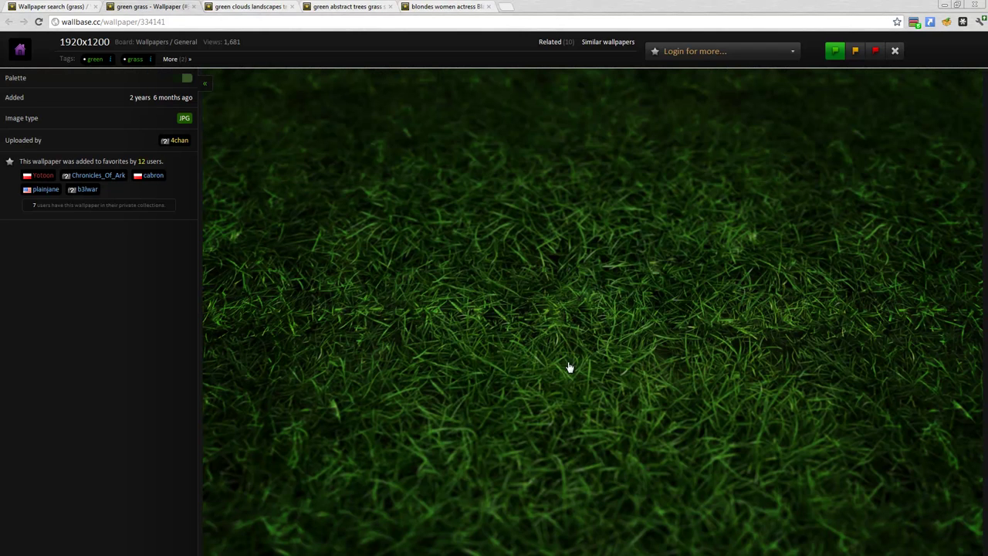
pyautogui.hotkey('alt', 'Tab')
# Step: Examine the grass texture's close-up detail and outer edges in full screen without the menu bar
pyautogui.keyDown('alt'); pyautogui.click(477, 290); pyautogui.keyUp('alt')
pyautogui.click(476, 289)
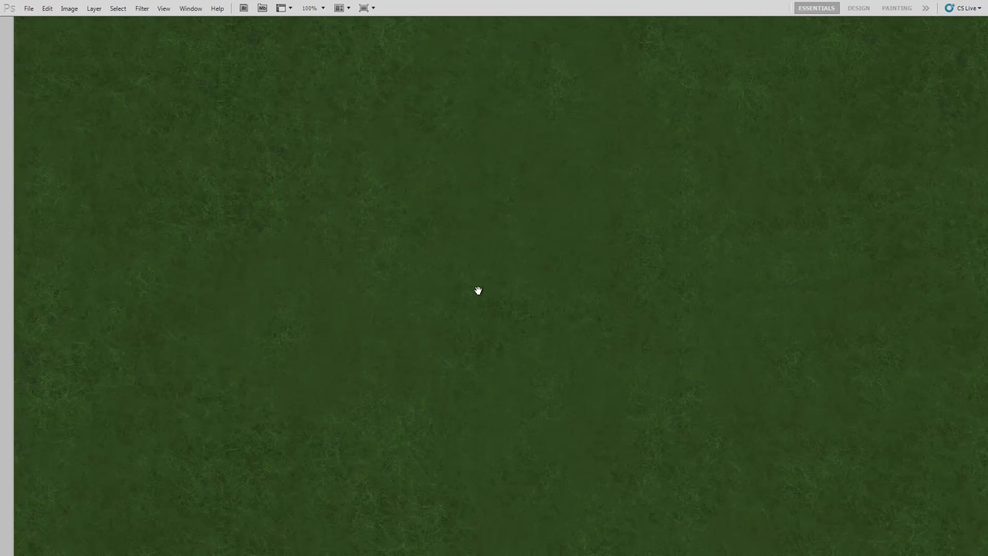
pyautogui.press('f')
pyautogui.moveTo(686, 263); pyautogui.dragTo(691, 269)
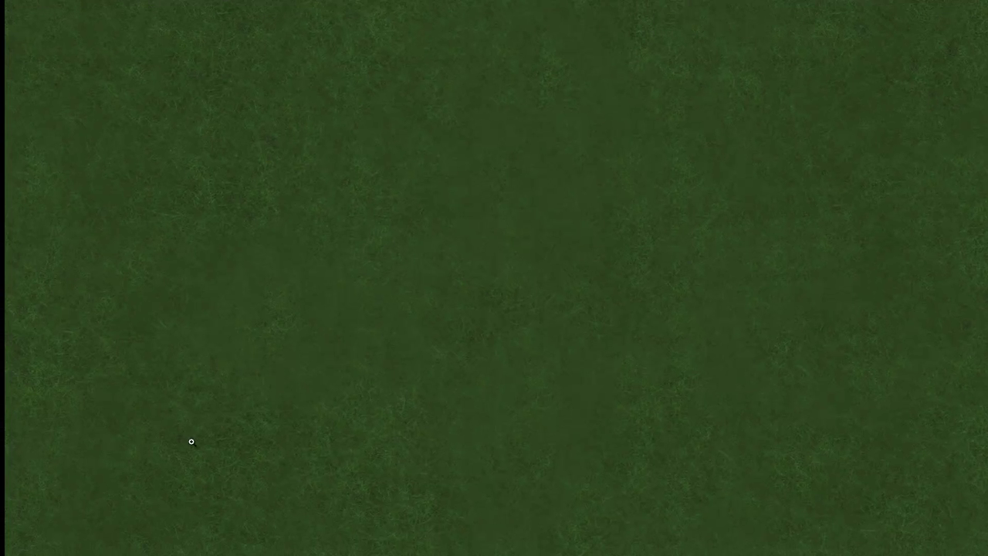
pyautogui.click(720, 406)
pyautogui.click(720, 406)
pyautogui.click(565, 400)
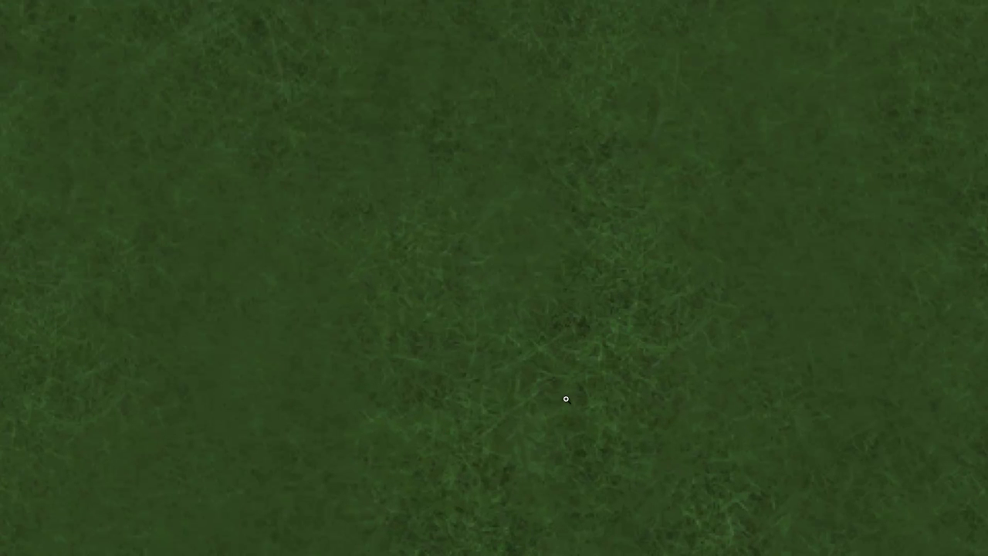
pyautogui.moveTo(535, 313); pyautogui.dragTo(498, 267)
pyautogui.keyDown('alt'); pyautogui.click(499, 266); pyautogui.keyUp('alt')
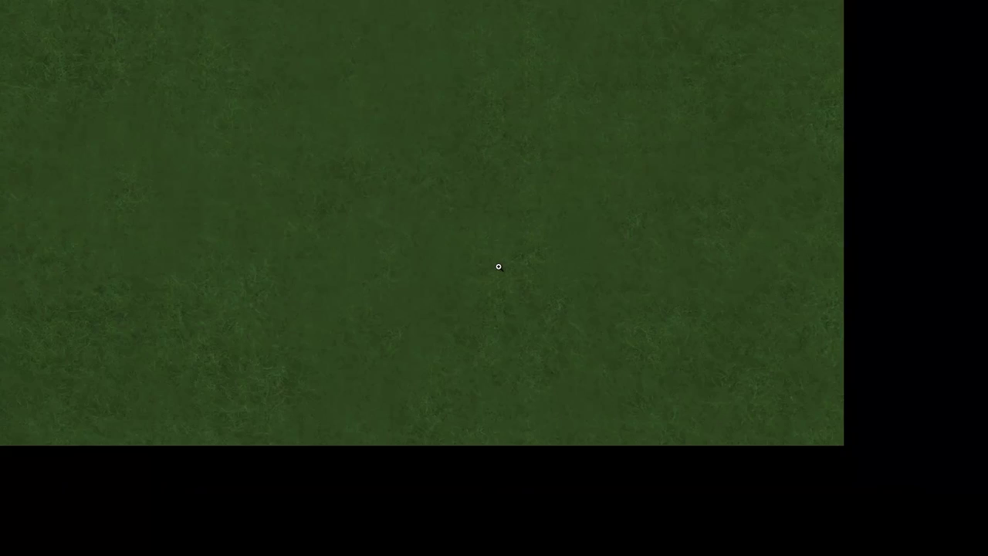